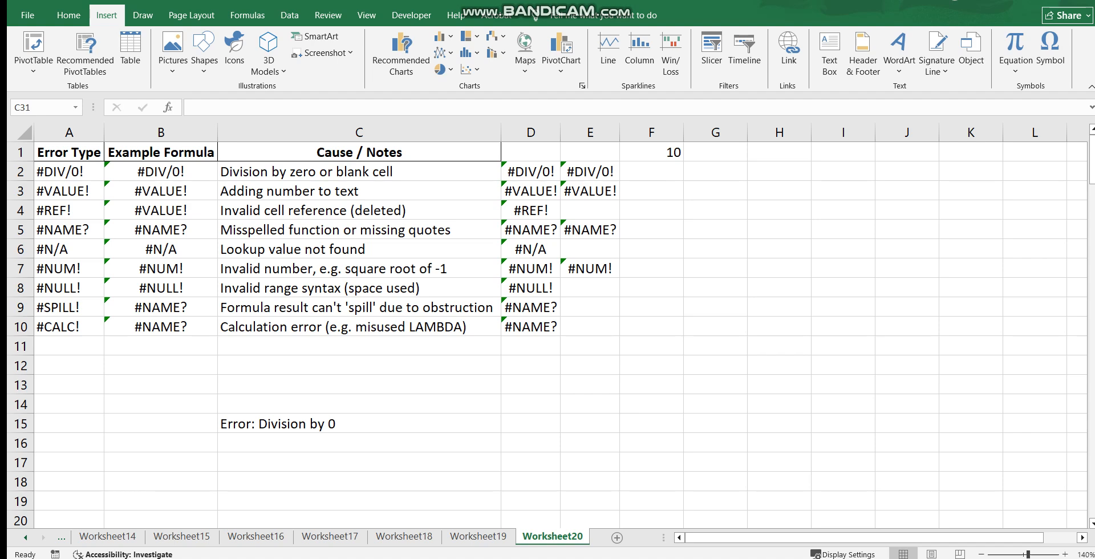
Examine the formulas behind the two #DIV/0! examples in cells D2 and E2
key(BackSpace)
scroll(548, 337, up, 4)
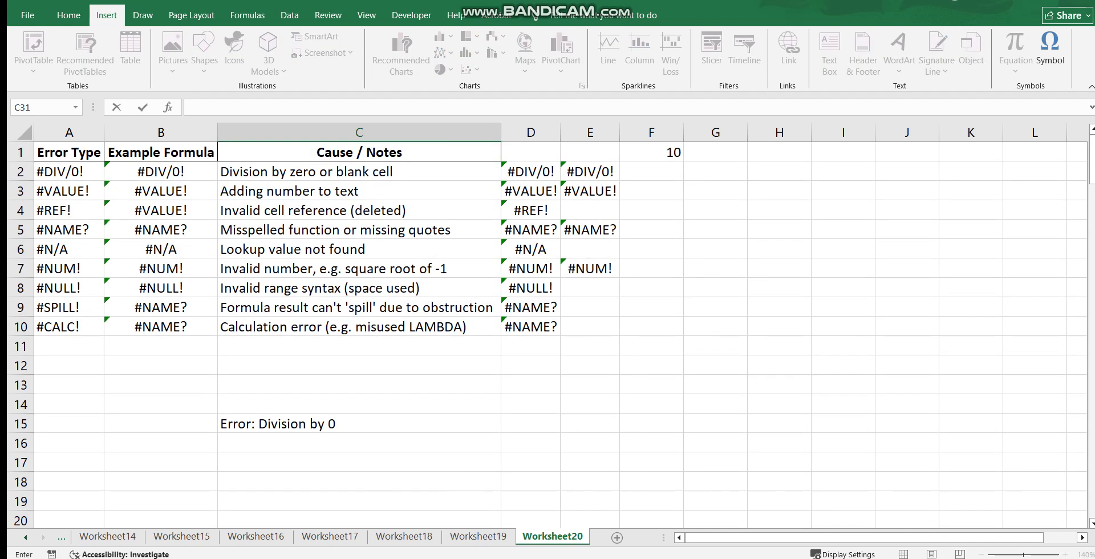
double_click(519, 171)
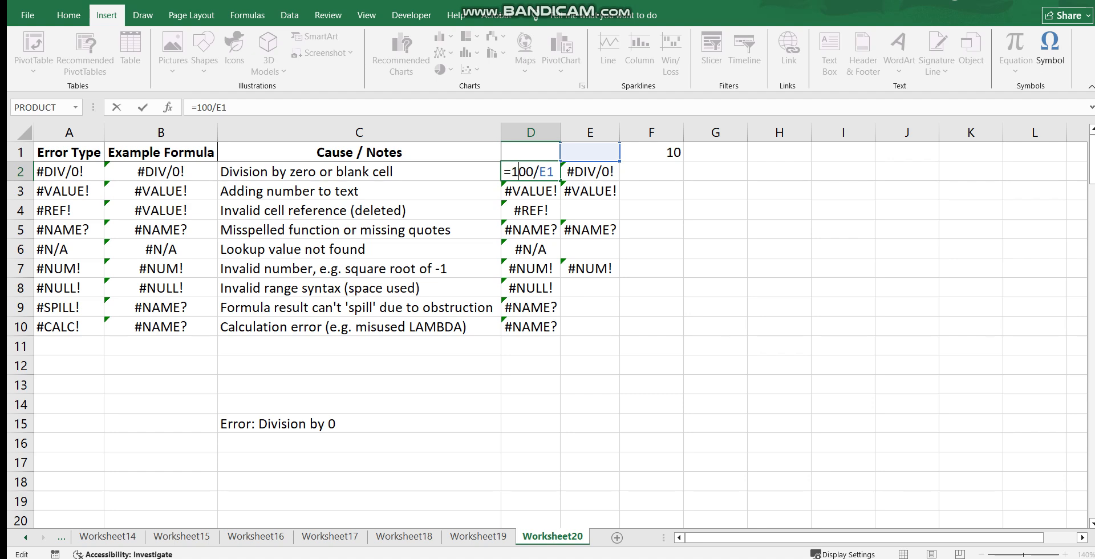
click(652, 172)
click(531, 171)
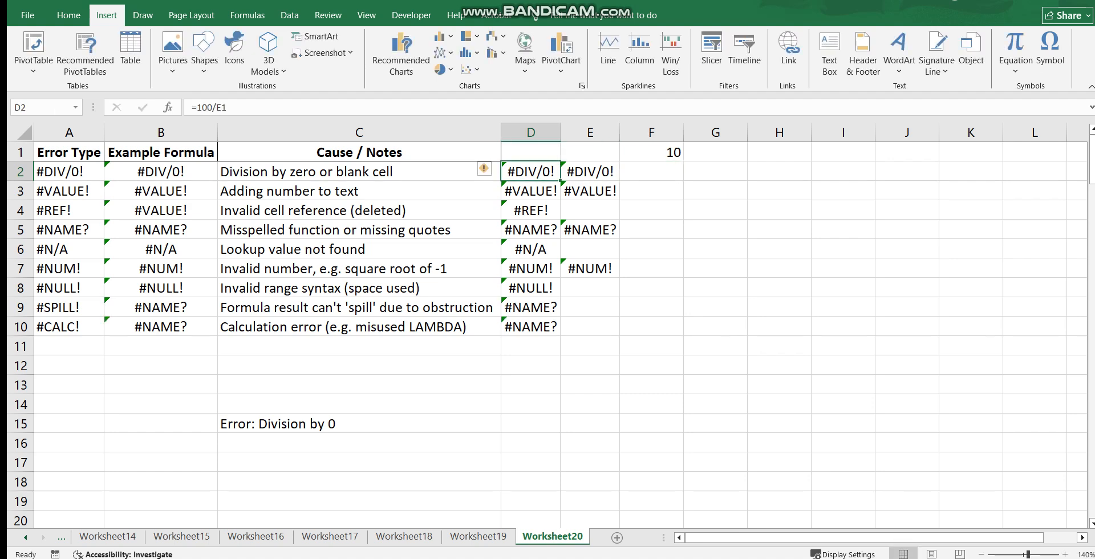
double_click(586, 171)
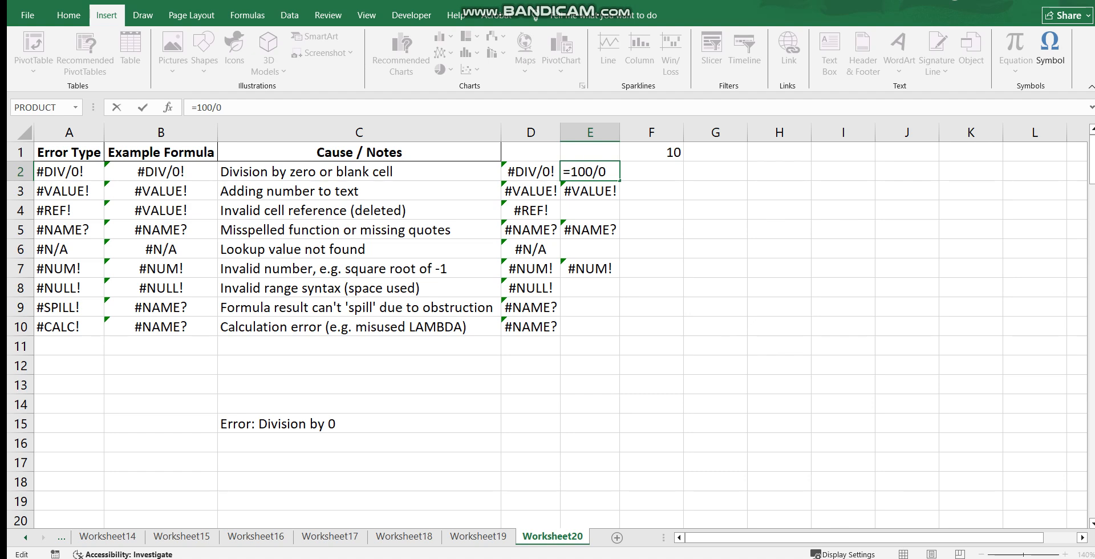
key(Tab)
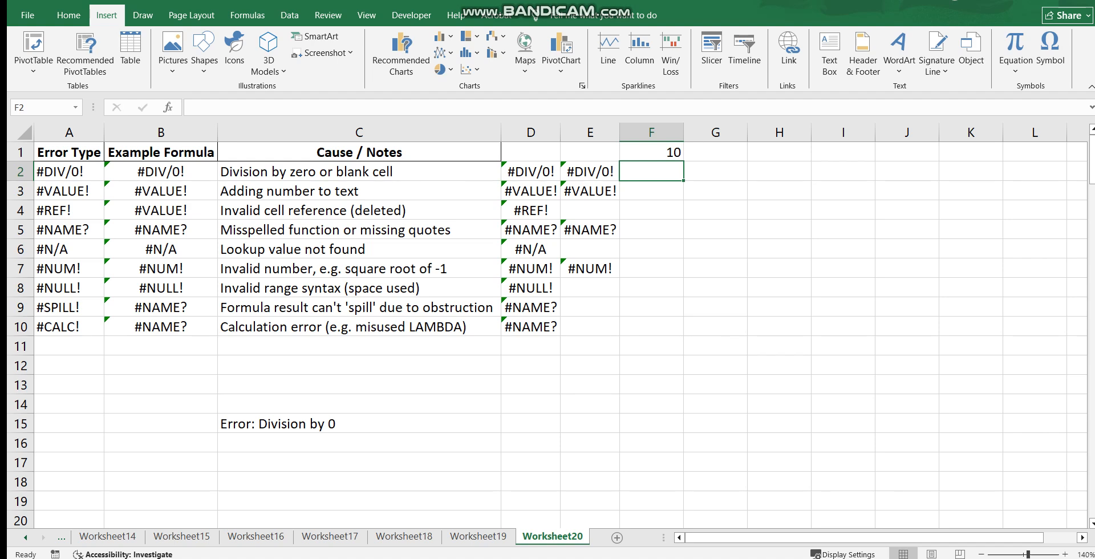
Examine the formulas behind the two #VALUE! examples in cells D3 and E3
double_click(528, 192)
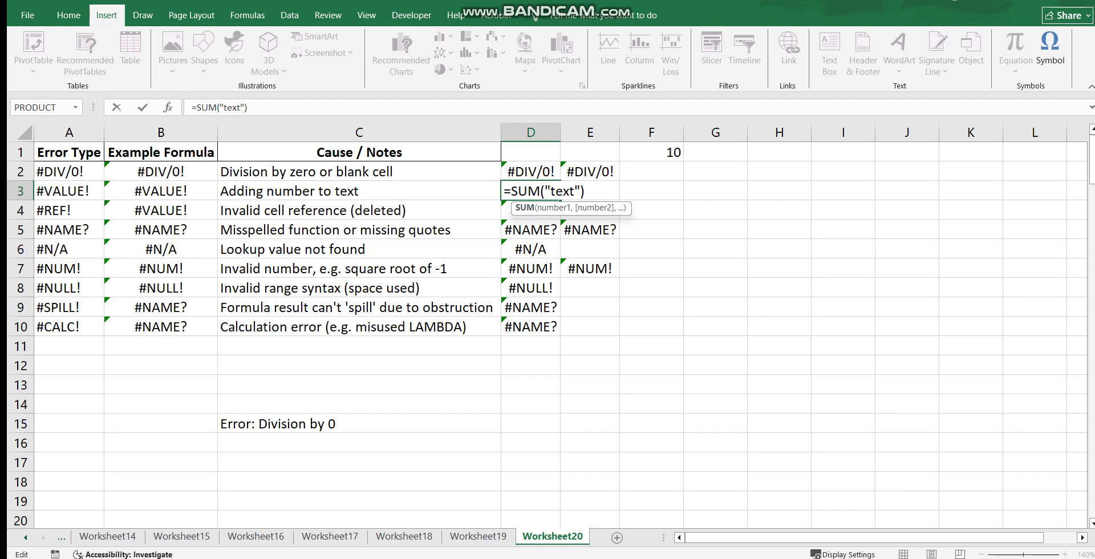
click(652, 191)
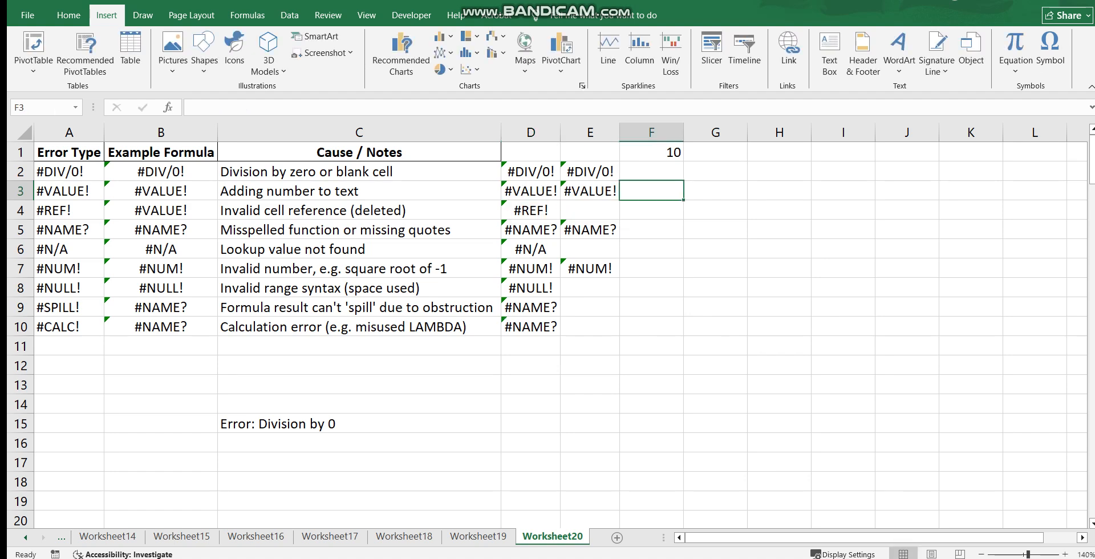
key(Left)
key(F2)
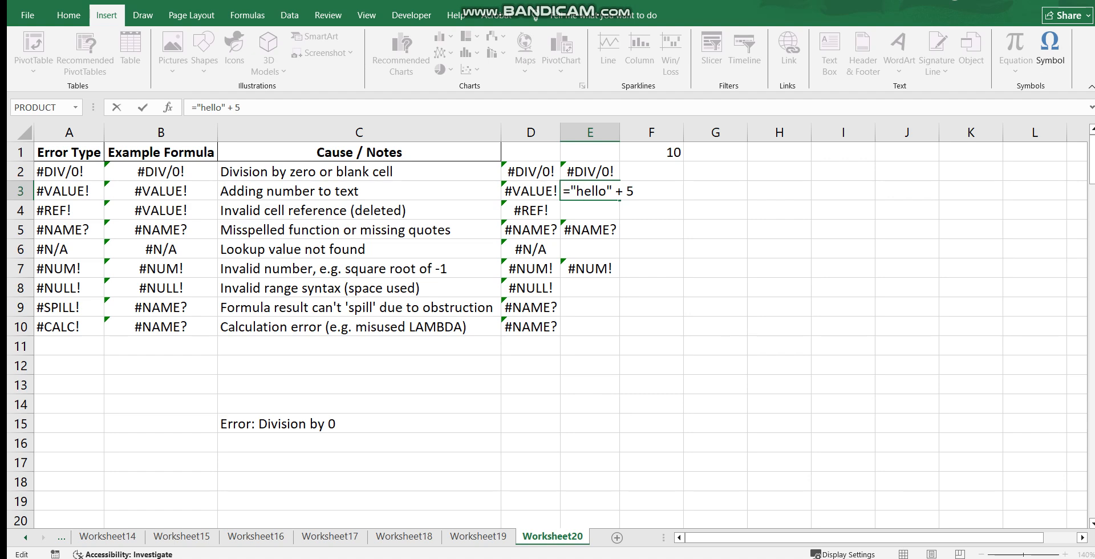
click(716, 190)
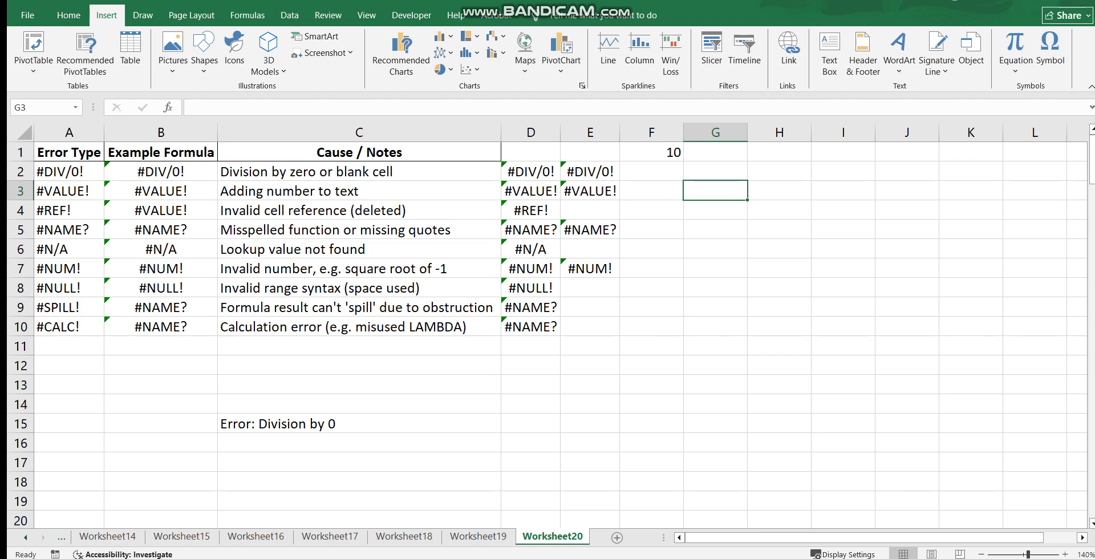
Examine the Example Formula column, including B6 and B4, and inspect the #REF! example's formula in D4
drag(161, 152, 161, 327)
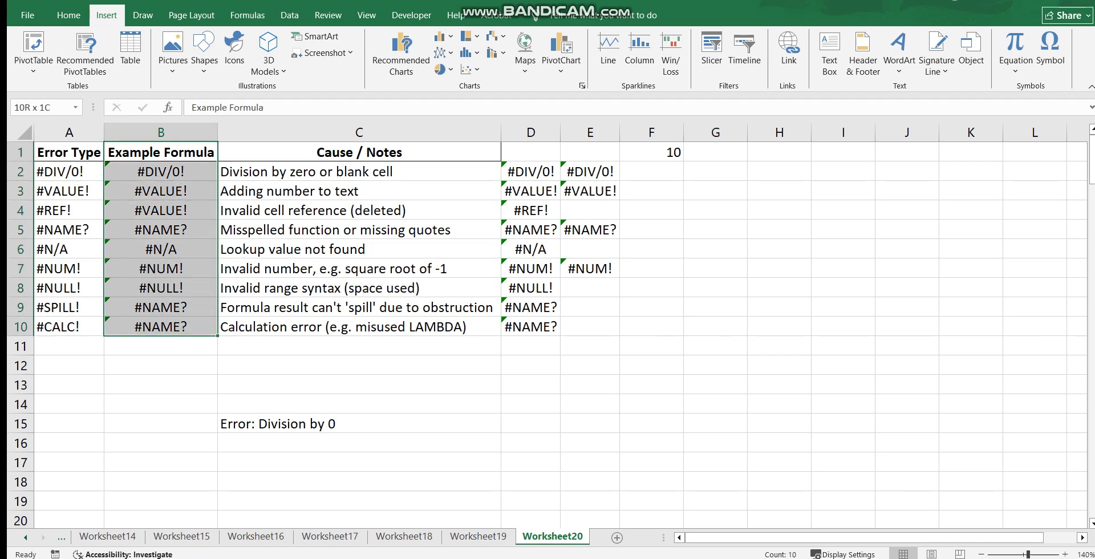
click(161, 249)
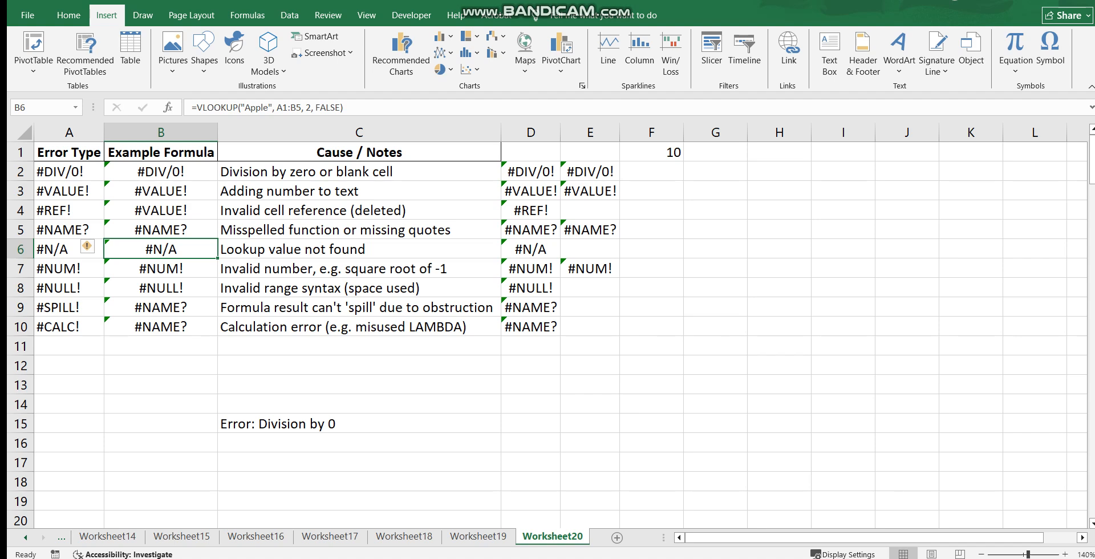
click(154, 210)
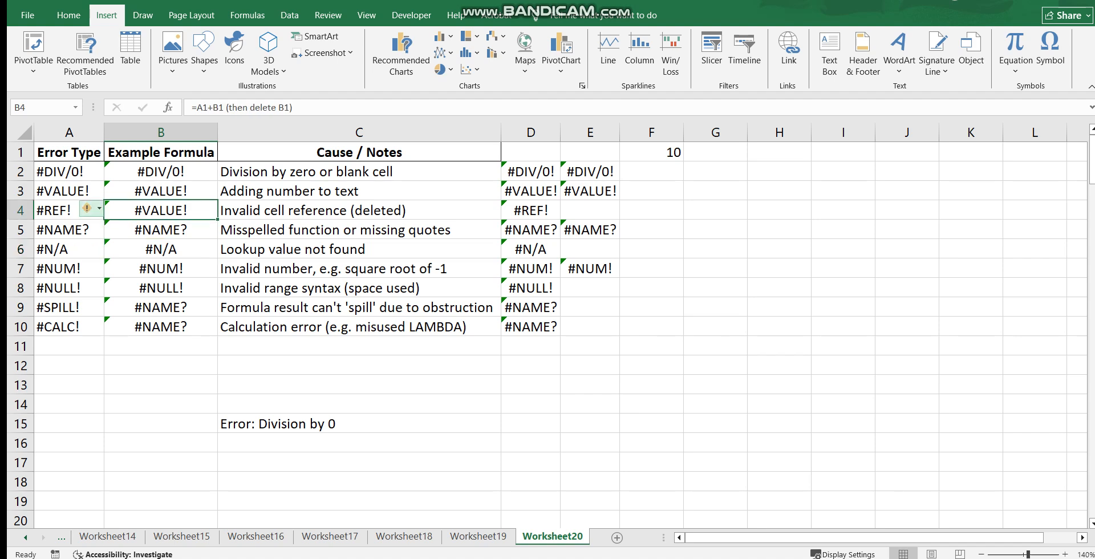
click(69, 210)
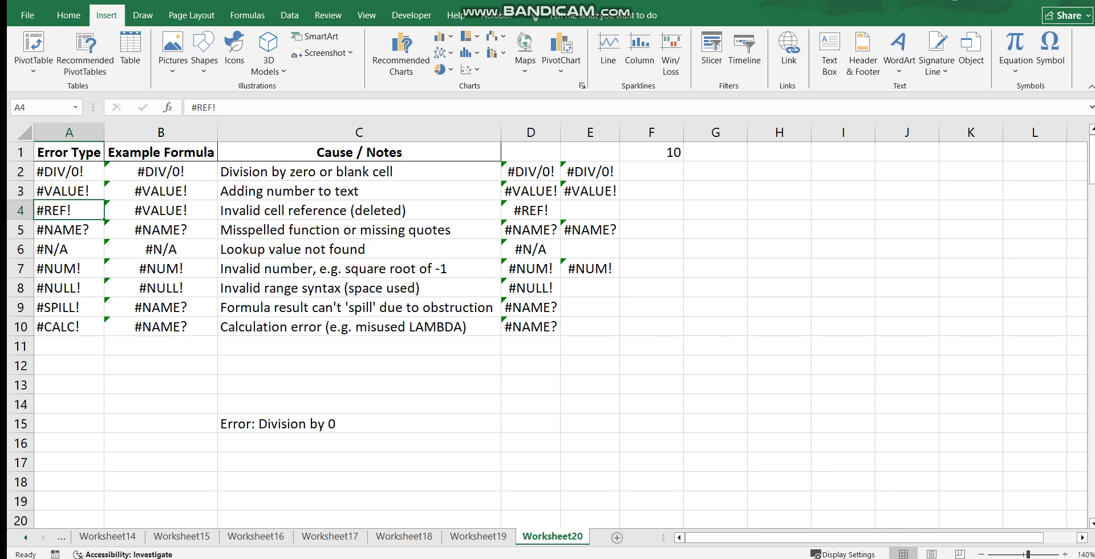
double_click(539, 210)
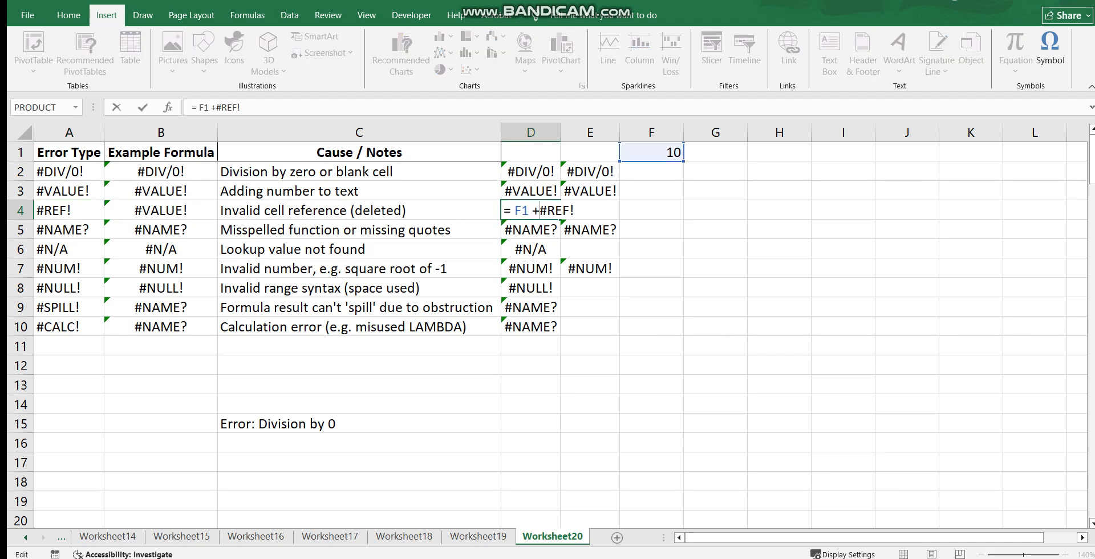
key(Escape)
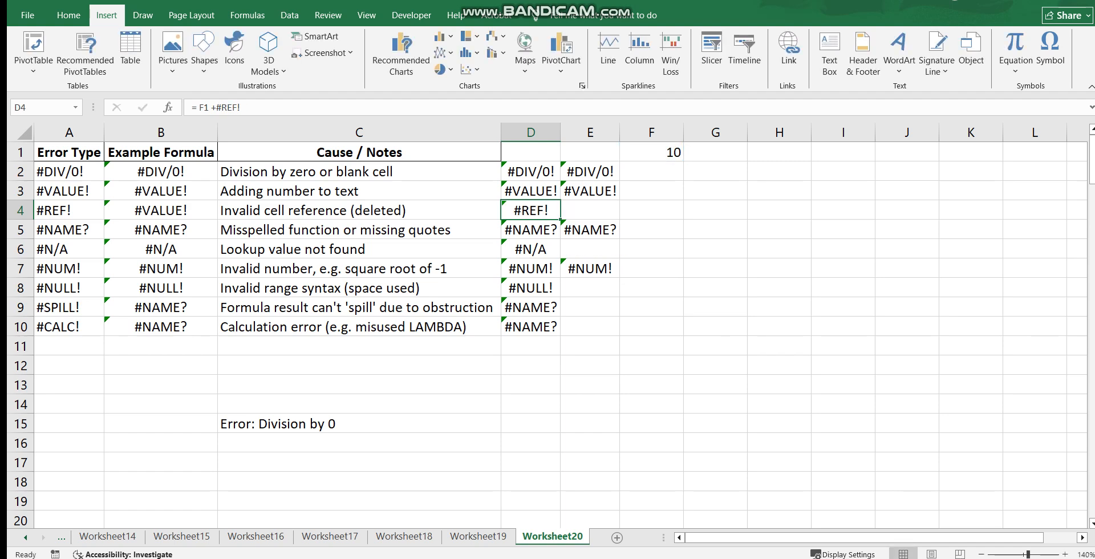
Restore the formula in cell D4 to = F1 + G1
double_click(539, 210)
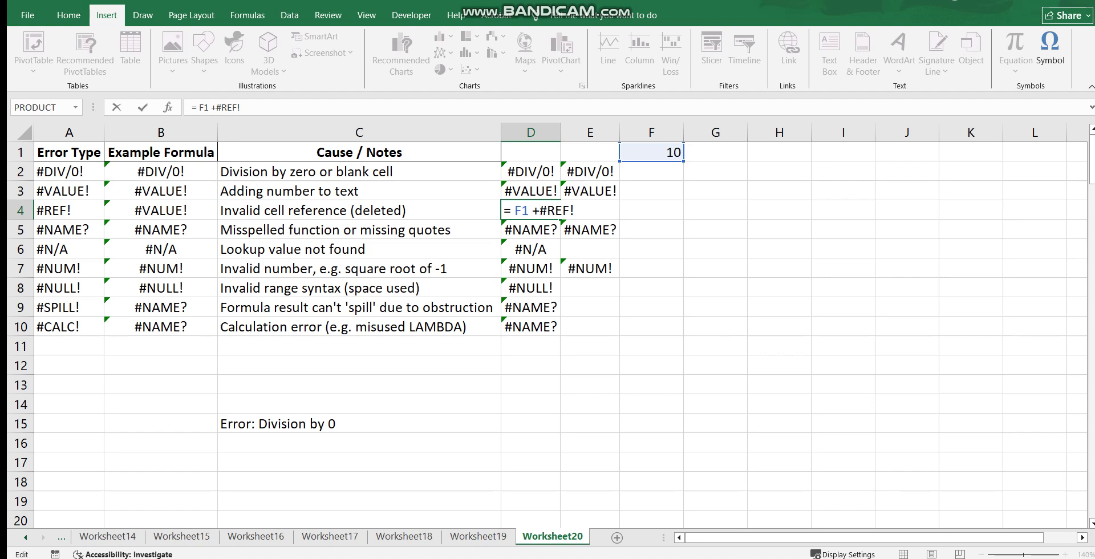
click(651, 230)
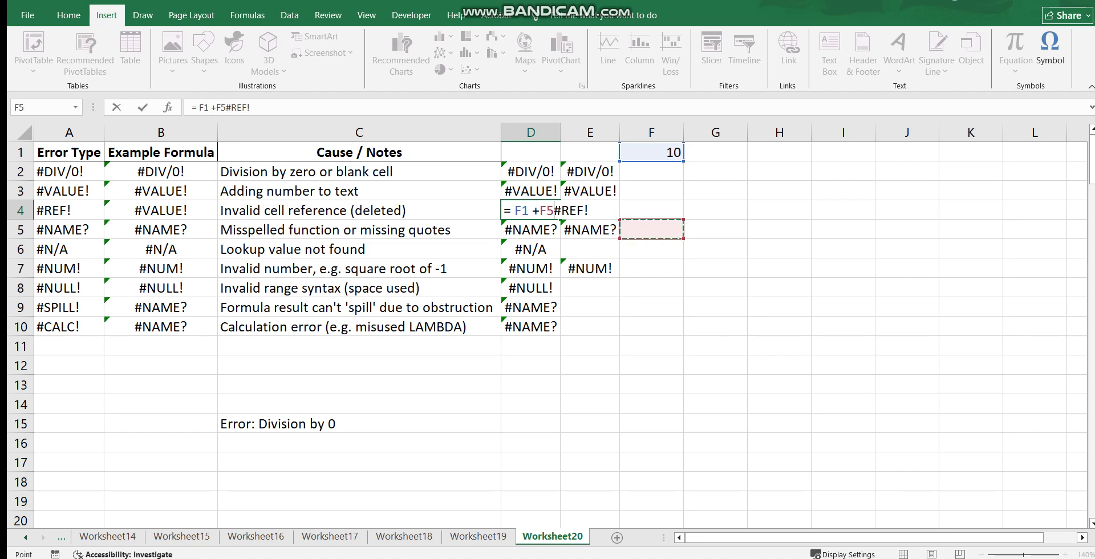
key(Escape)
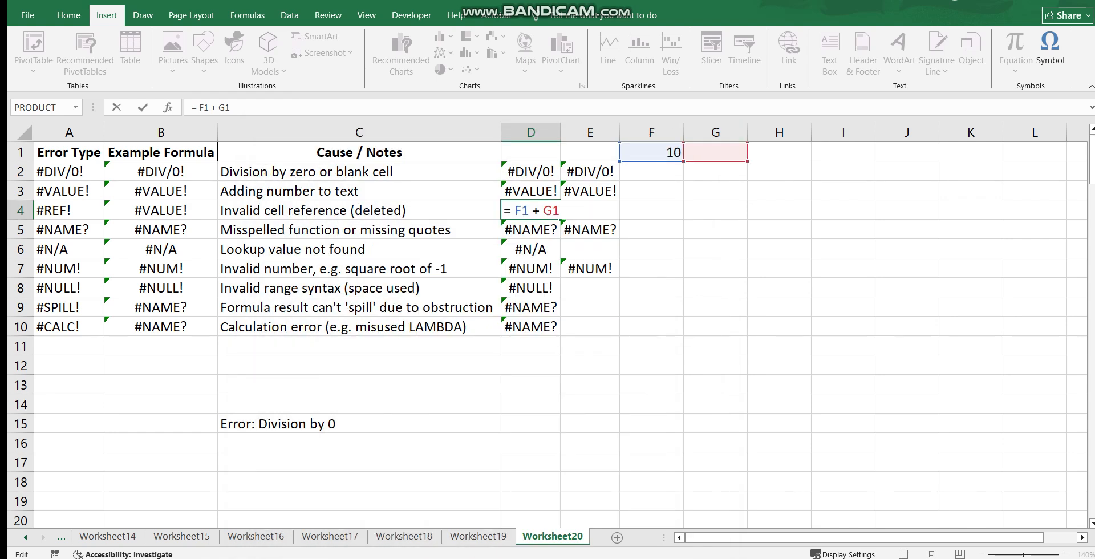
key(Escape)
Enter 12 in cell G1 and check the sum formula in D4
double_click(715, 152)
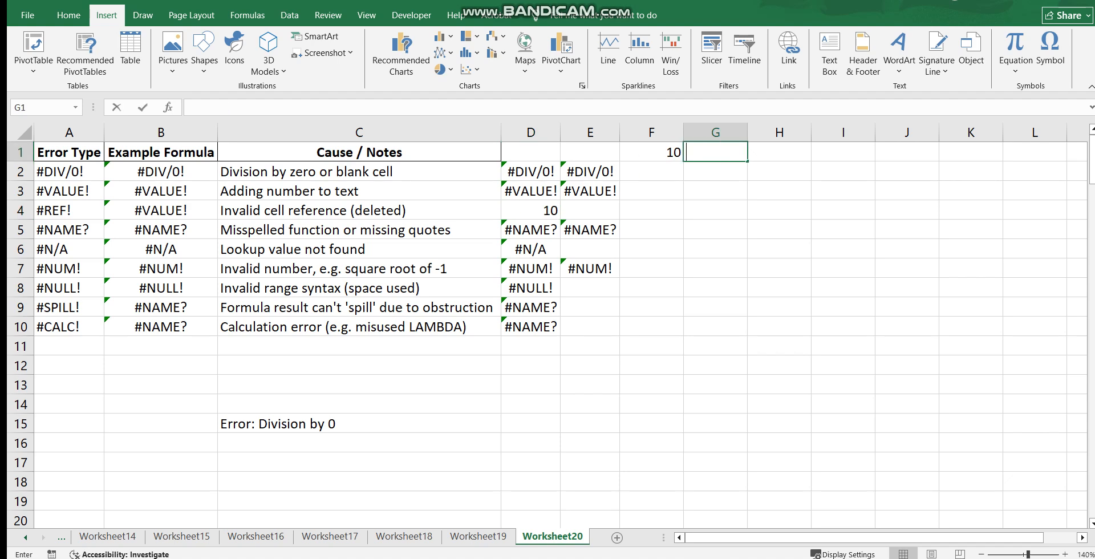
text(12)
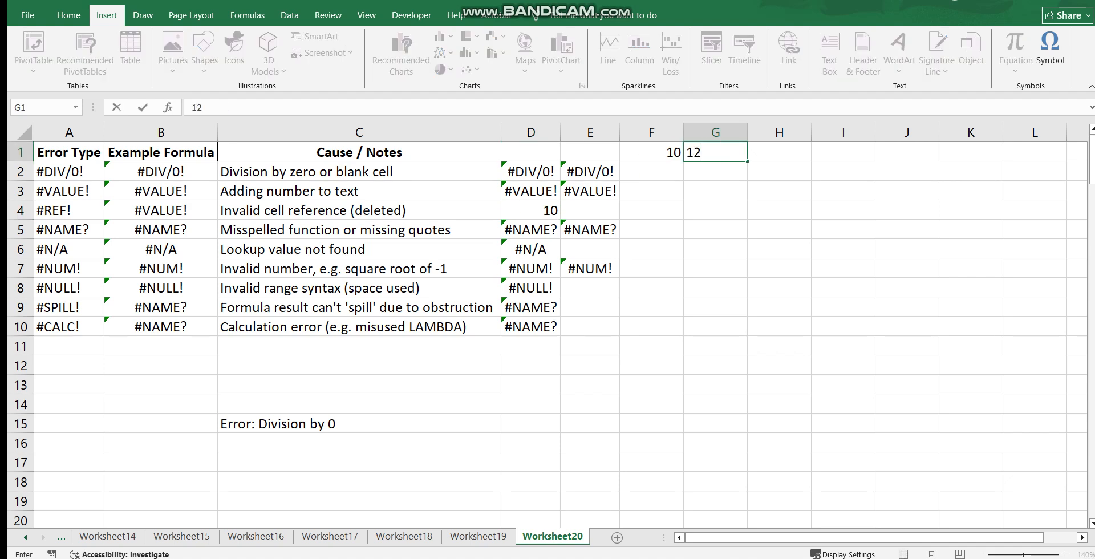
key(ctrl+Return)
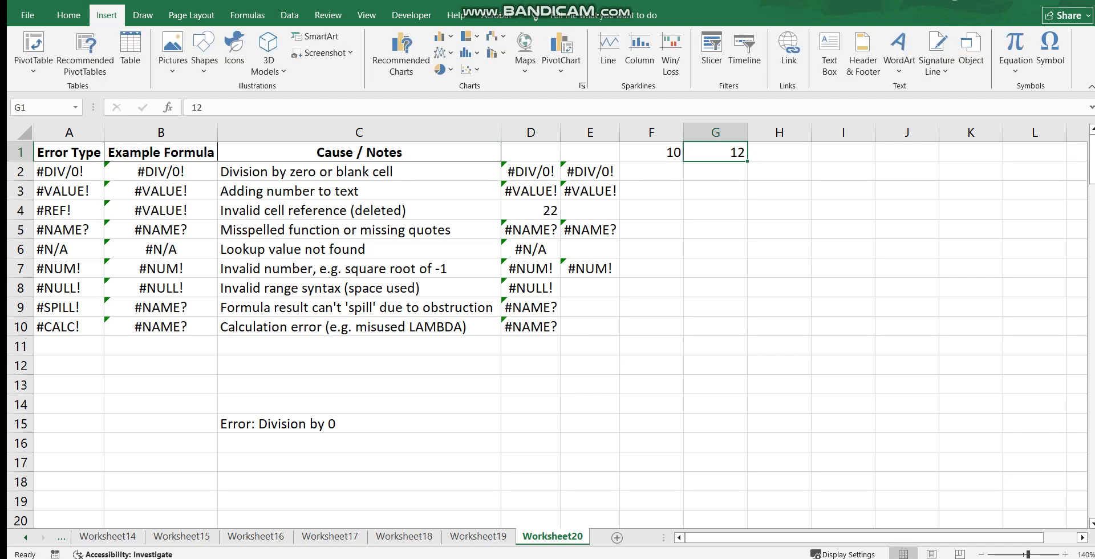
right_click(724, 153)
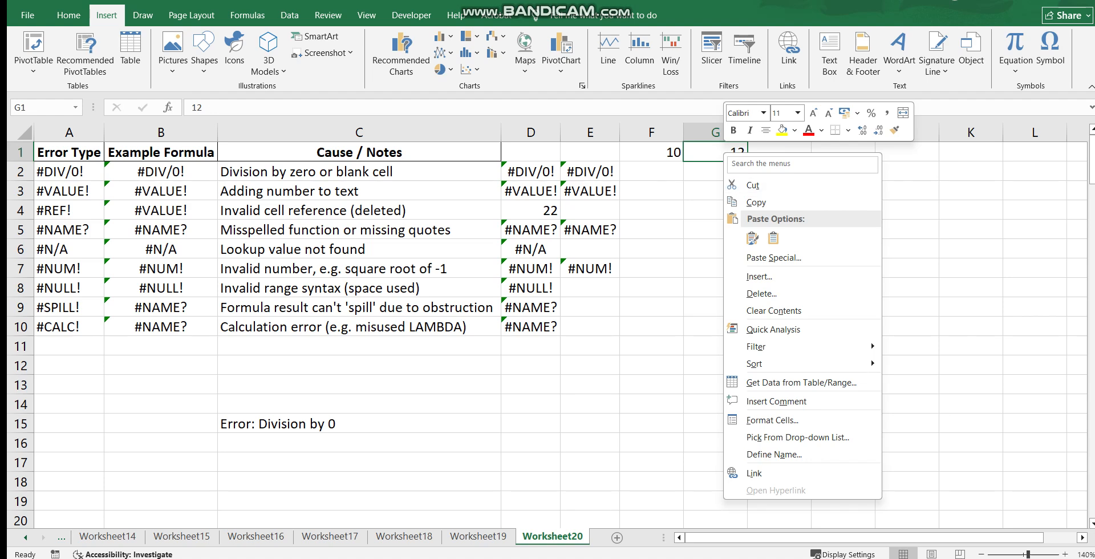
click(531, 211)
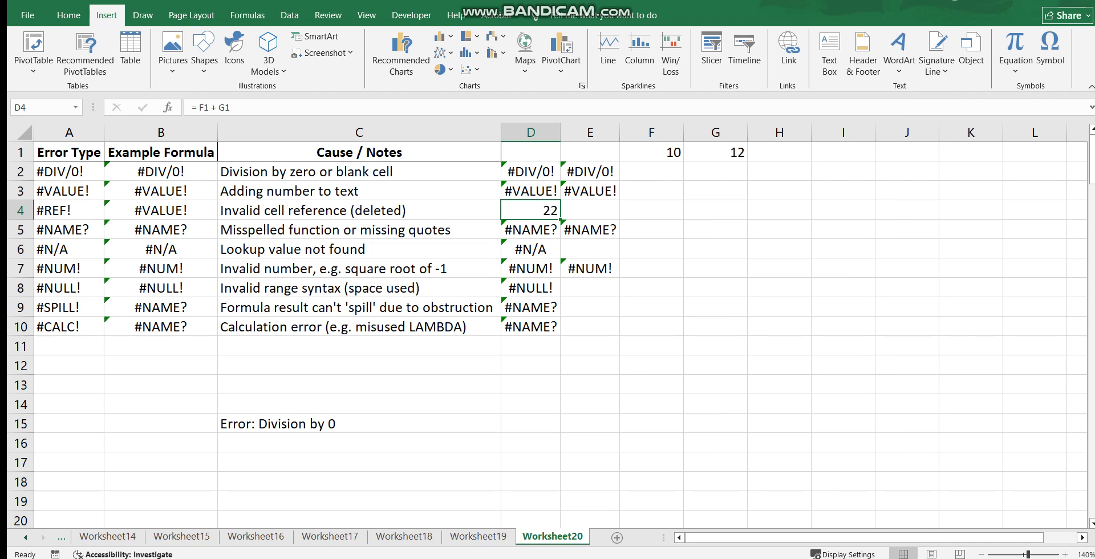
Delete cell G1 with the Shift cells up option and inspect how the formula in D4 is affected
right_click(720, 153)
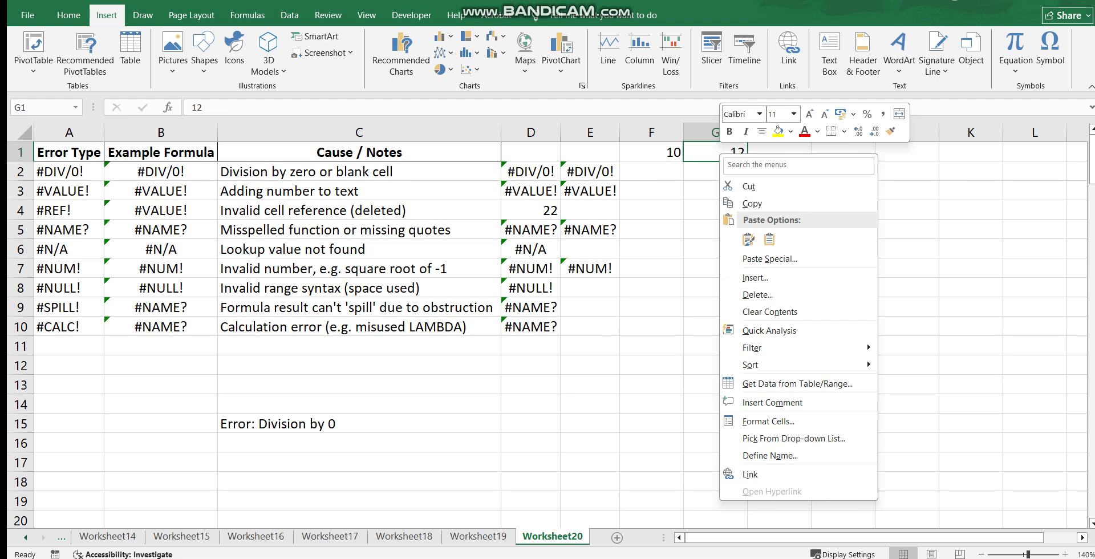
click(757, 294)
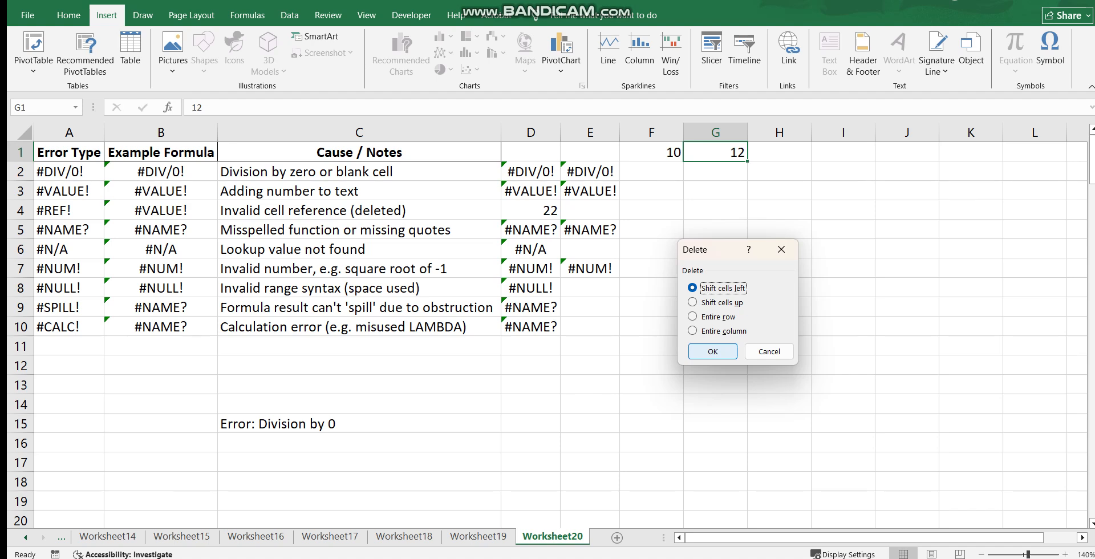
click(692, 302)
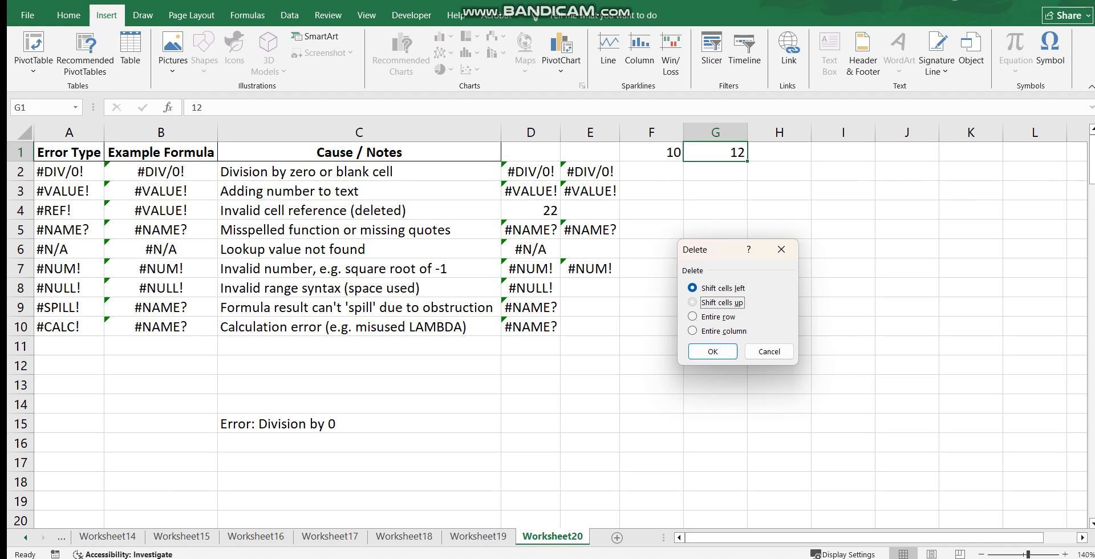
click(713, 352)
click(590, 327)
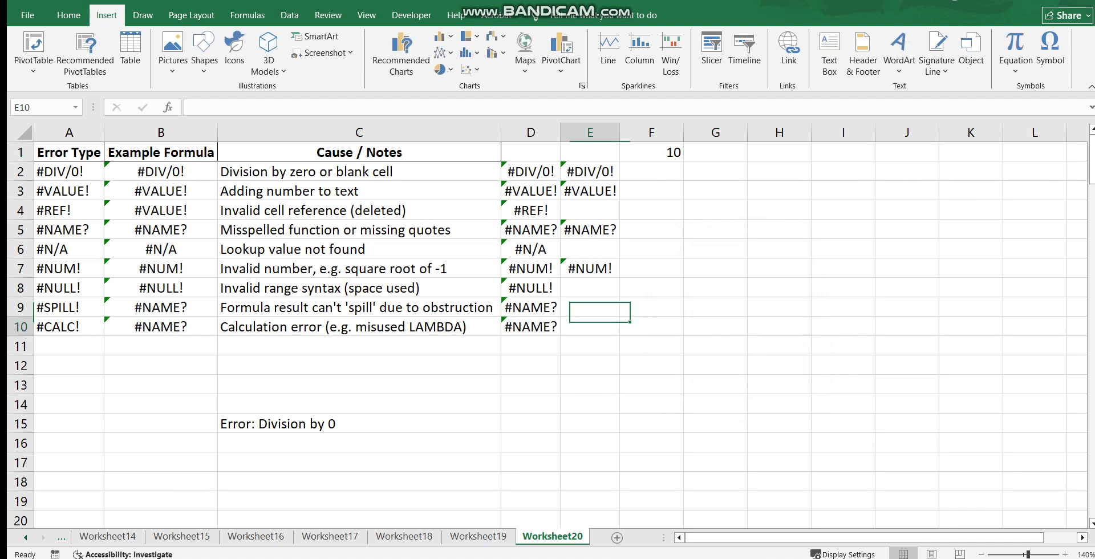
double_click(530, 210)
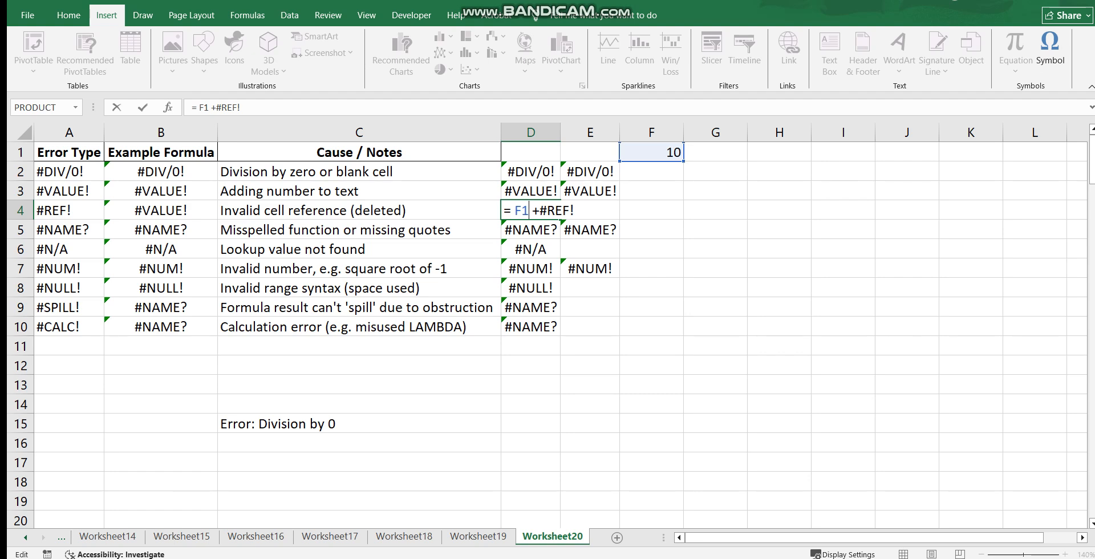
click(590, 308)
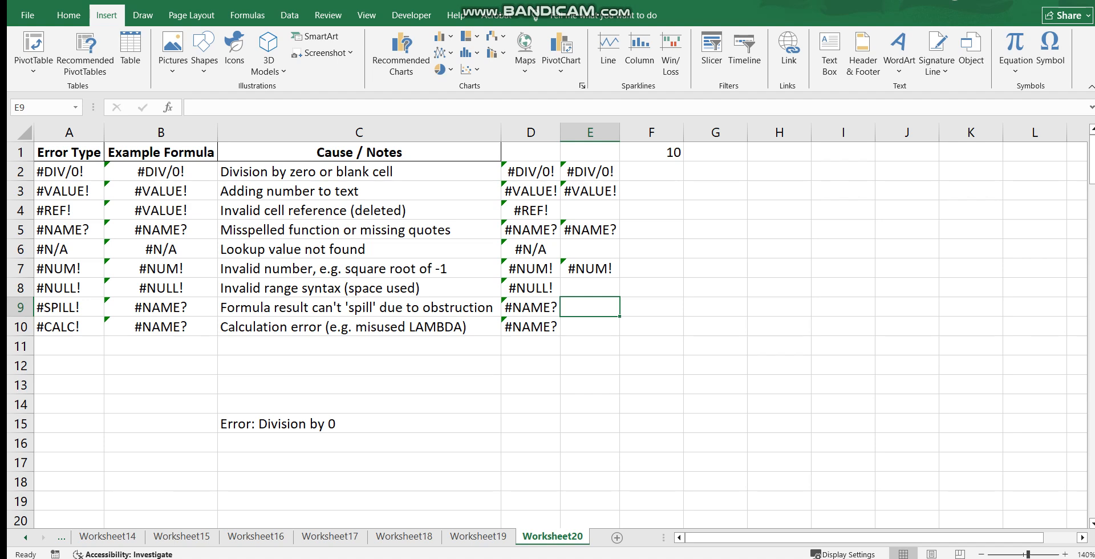
Inspect the two #NAME? example formulas in cells D5 and E5 without changing them
double_click(540, 230)
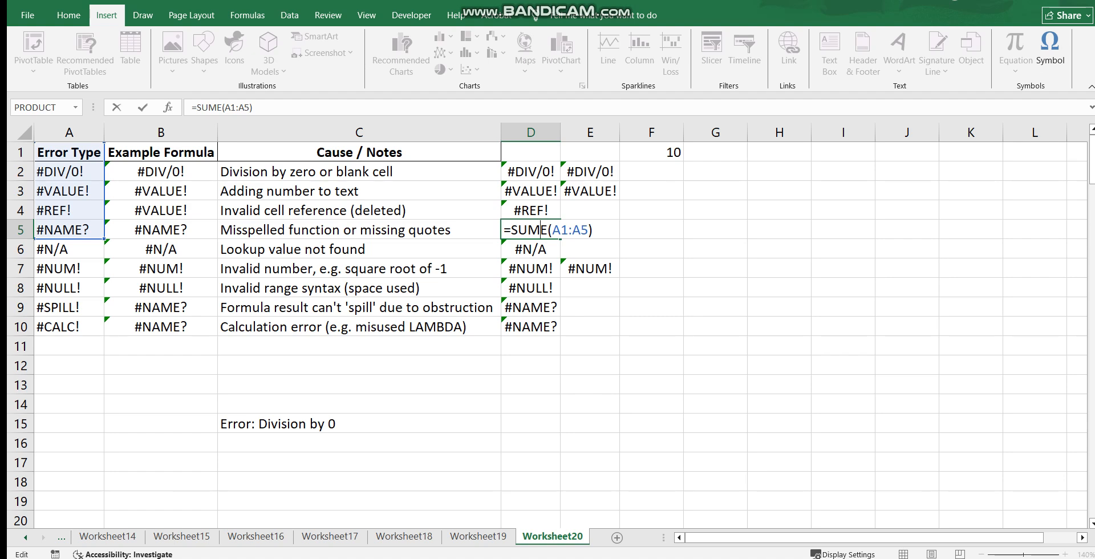
click(651, 230)
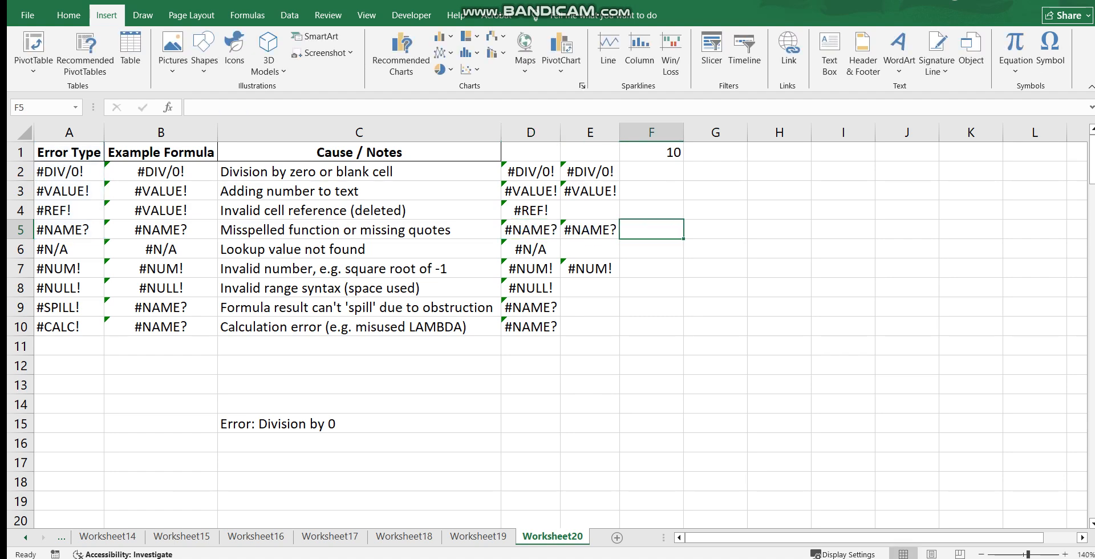
double_click(594, 230)
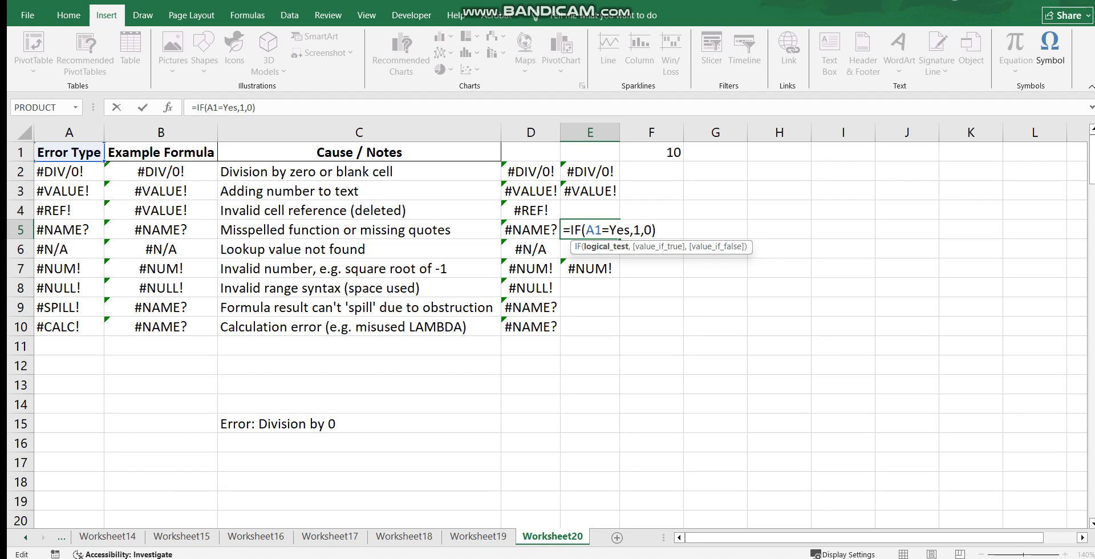
click(716, 288)
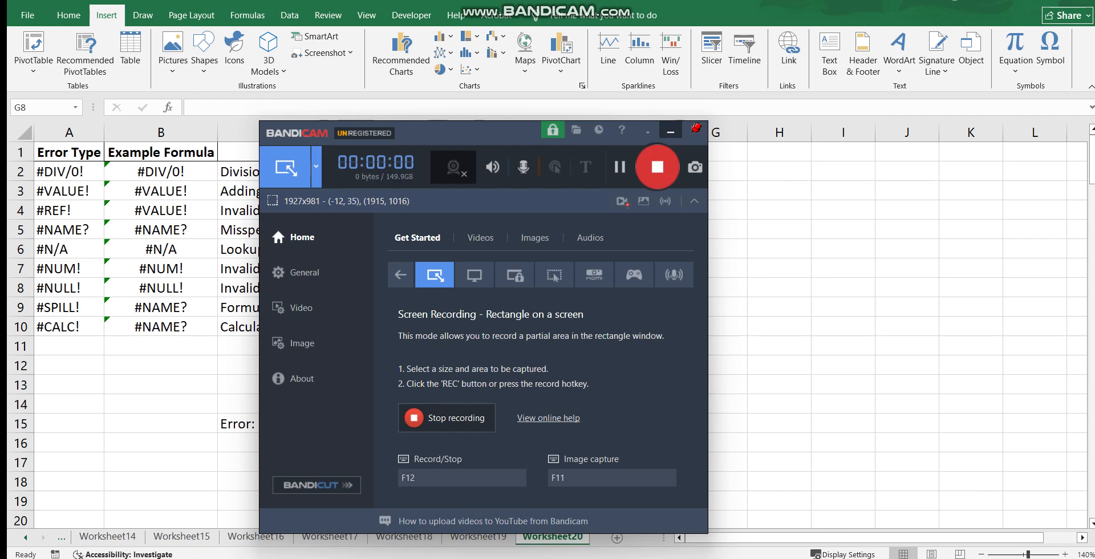
click(672, 129)
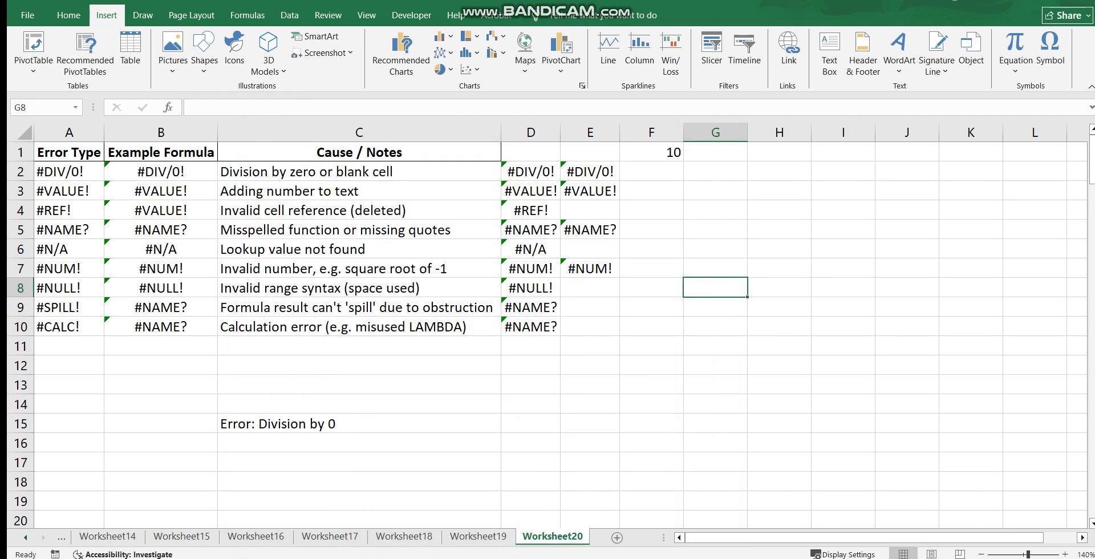
double_click(587, 230)
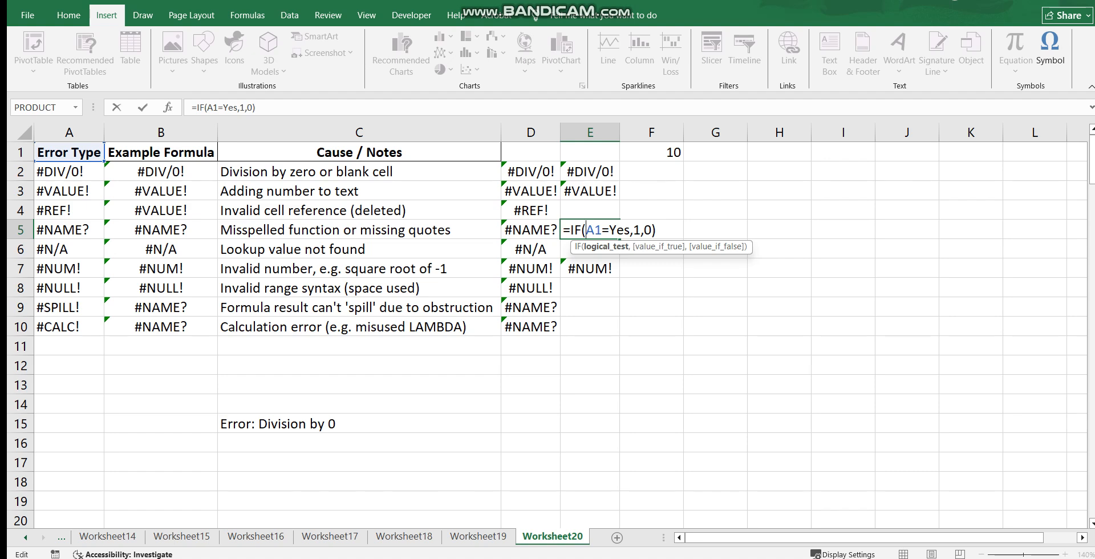
click(652, 287)
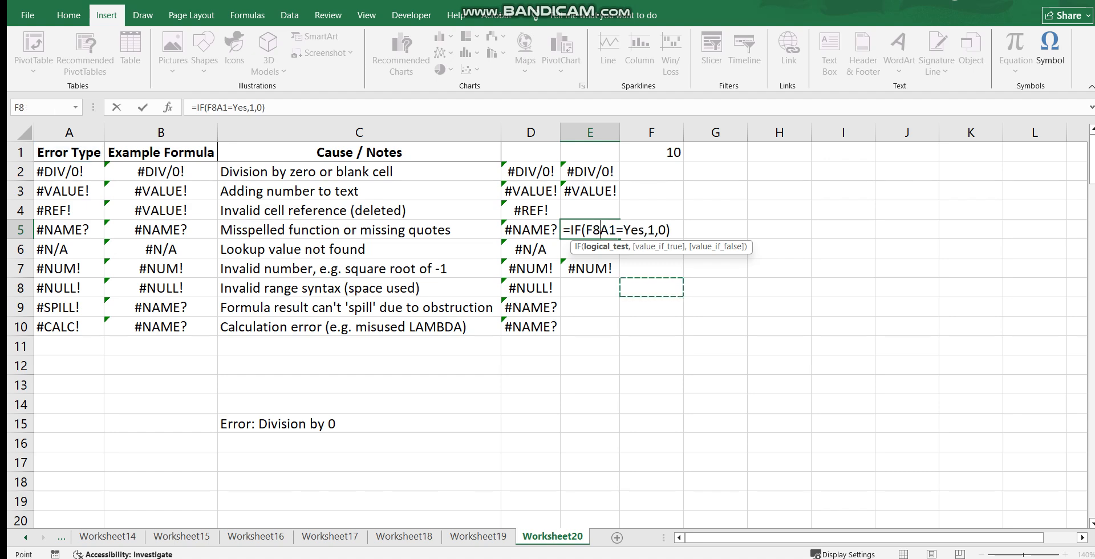
key(Escape)
Inspect the #N/A example's VLOOKUP formula in D6, highlight its lookup value "Apple", and leave the formula as it is
double_click(532, 249)
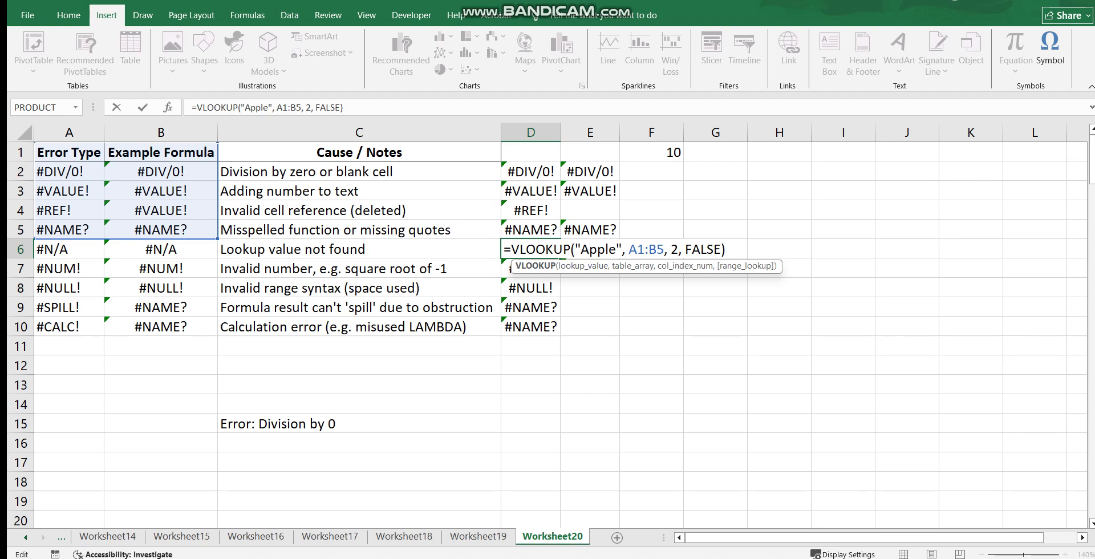
drag(575, 249, 622, 249)
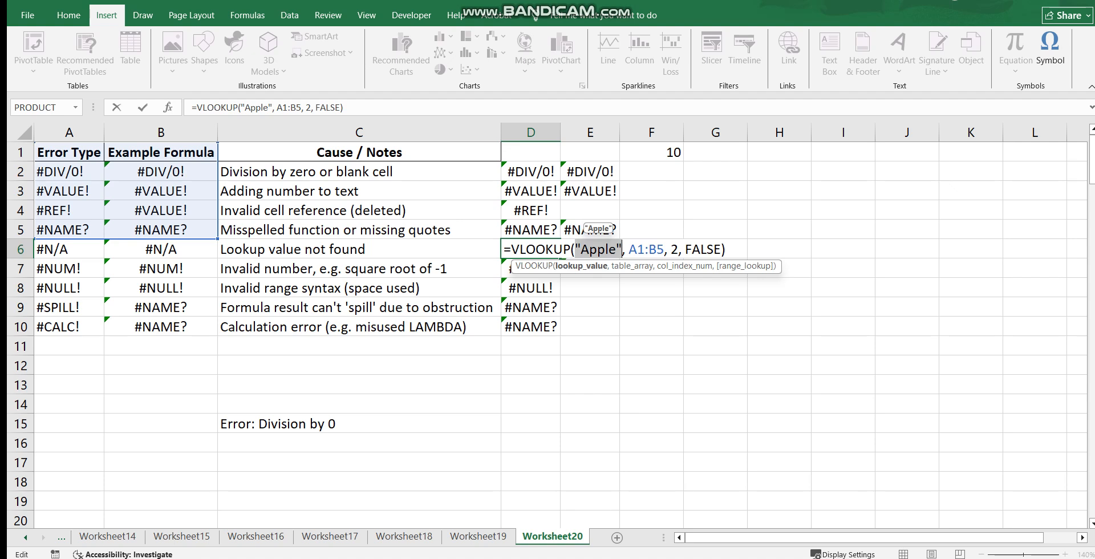
key(Escape)
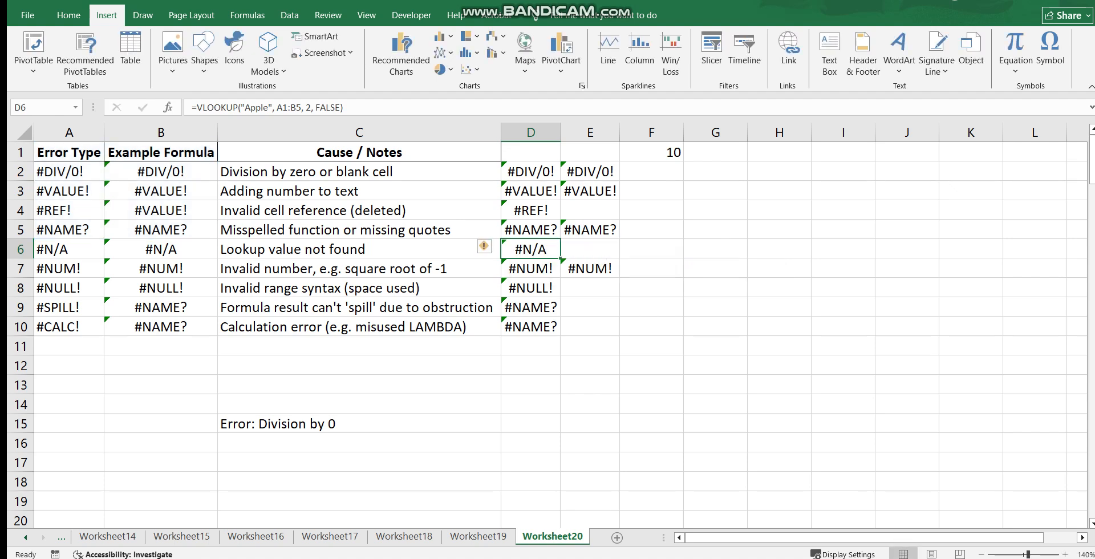
key(alt+Tab)
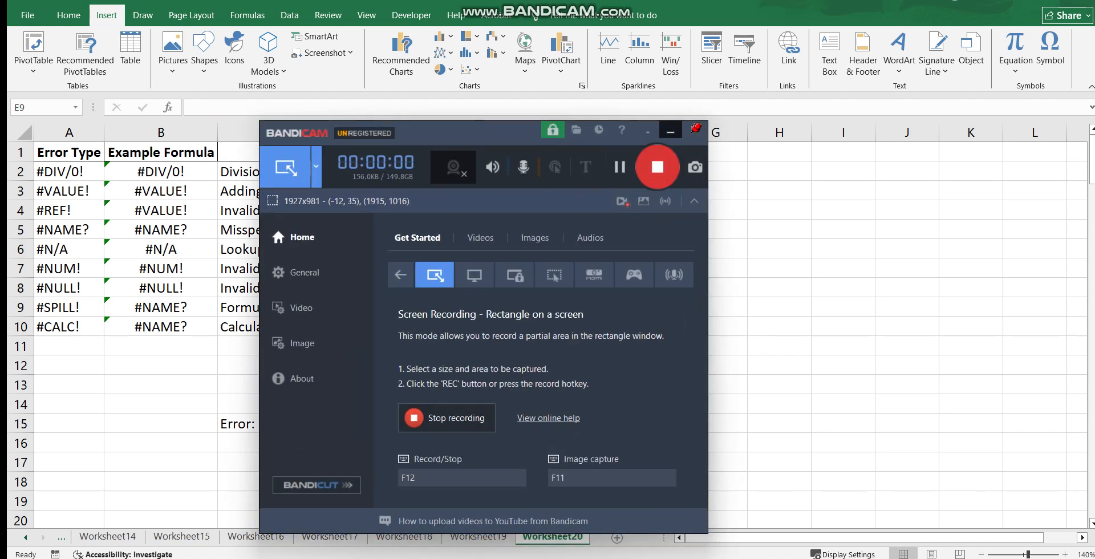
click(670, 129)
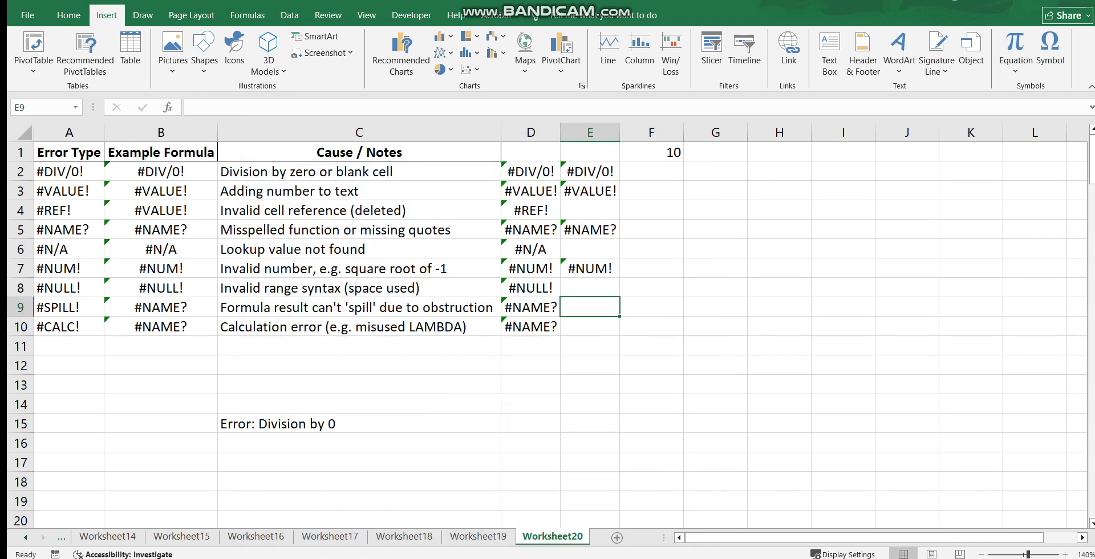
Inspect the square root formula behind the #NUM! example in cell D7
click(529, 268)
double_click(529, 268)
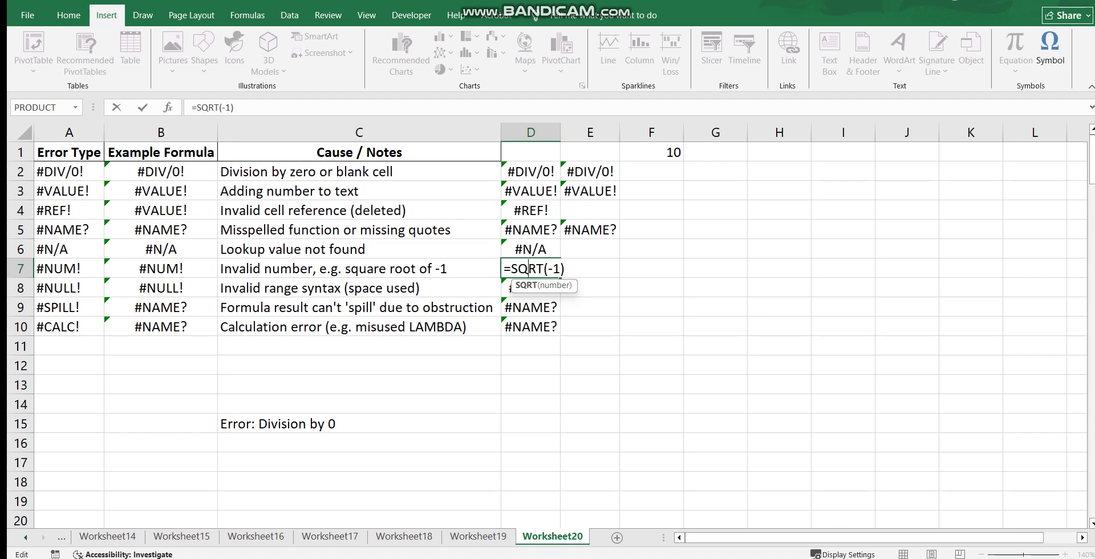
click(530, 404)
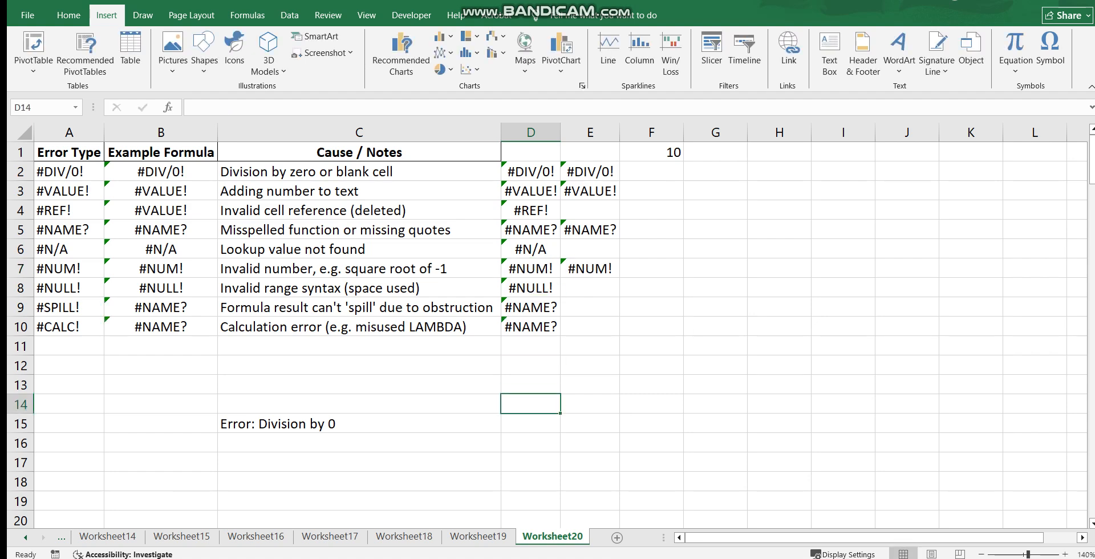
Change the exponential formula in cell E7 to =EXP(1)
double_click(594, 269)
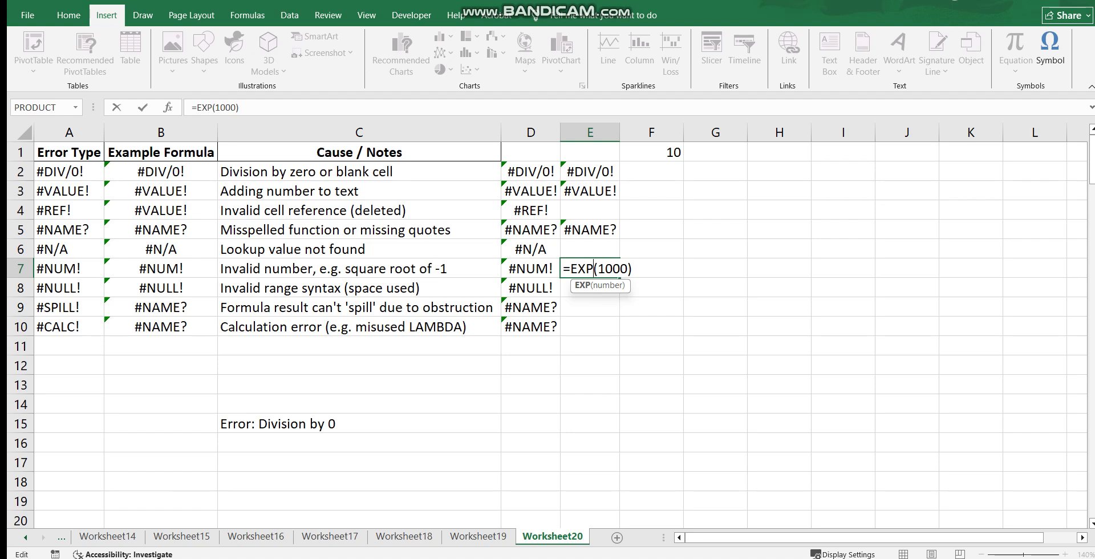
drag(629, 269, 605, 269)
key(BackSpace)
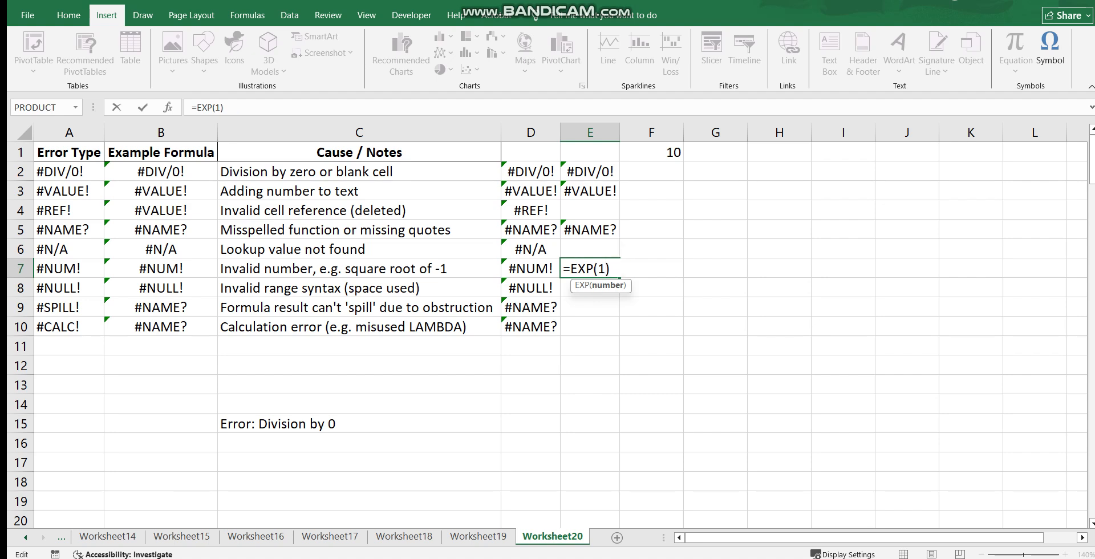
click(590, 327)
Restore the formula in cell E7 to =EXP(1000)
double_click(603, 269)
text(000)
key(Return)
key(Return)
key(Return)
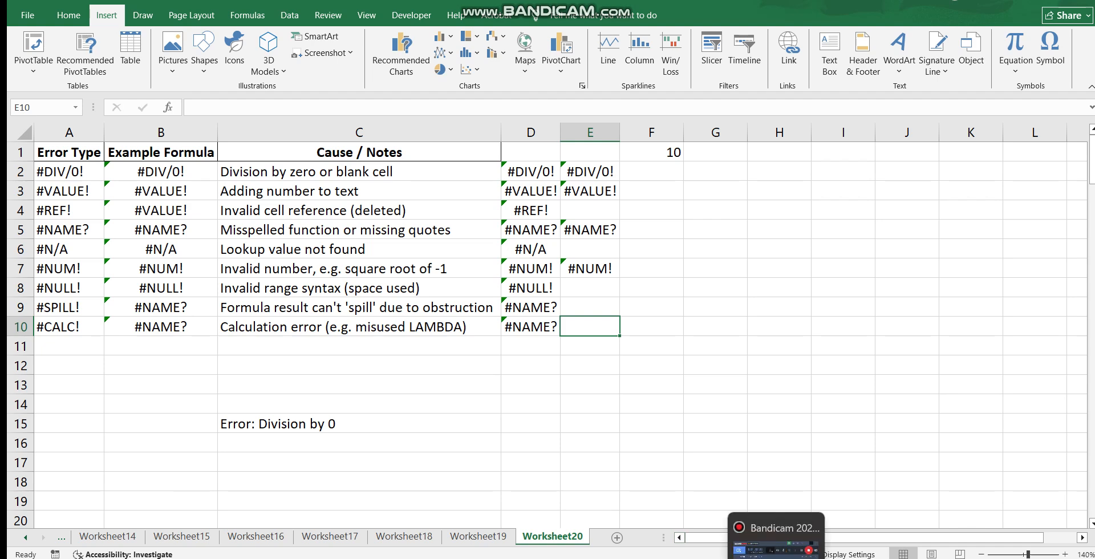
click(777, 500)
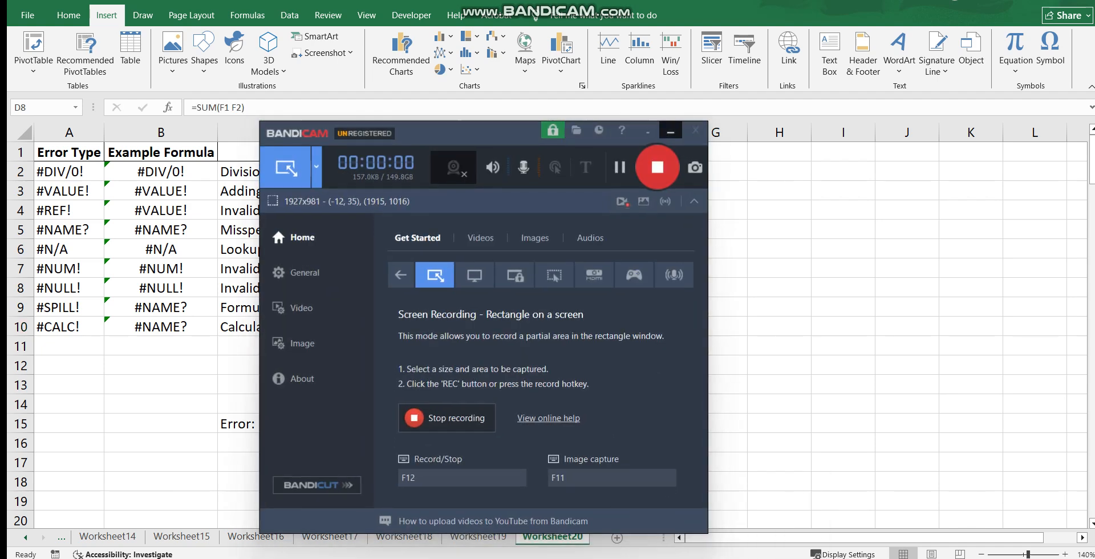
click(673, 129)
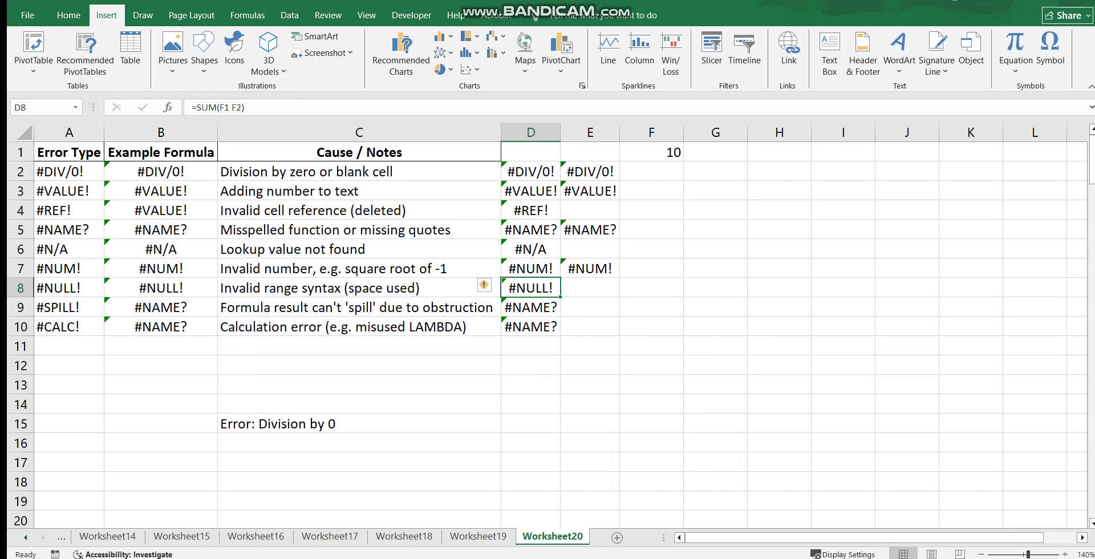
Inspect the #NULL! example's SUM formula in cell D8 and the cells it references
key(F2)
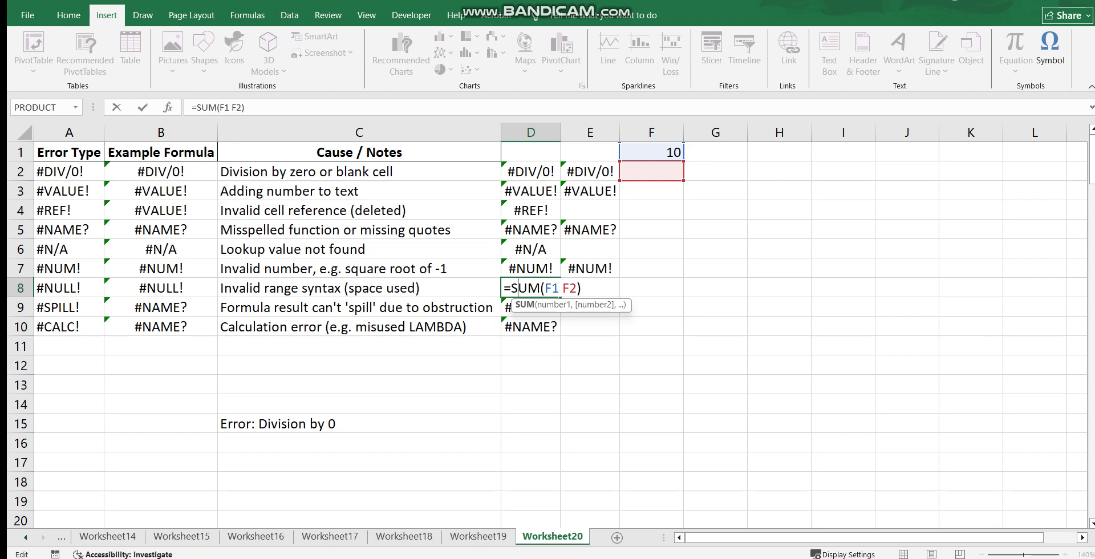
click(531, 365)
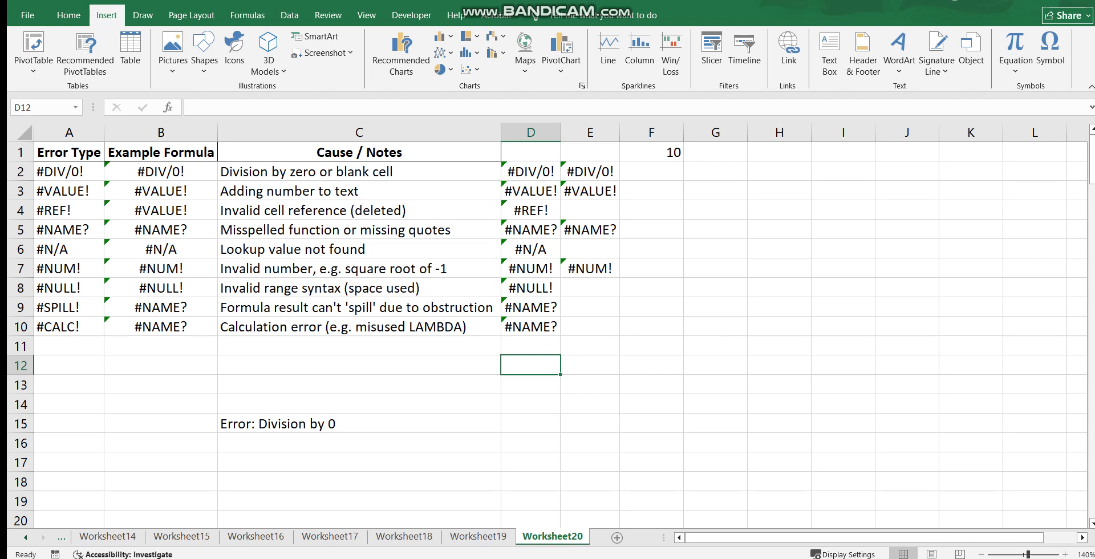
key(alt+Tab)
click(672, 130)
click(671, 131)
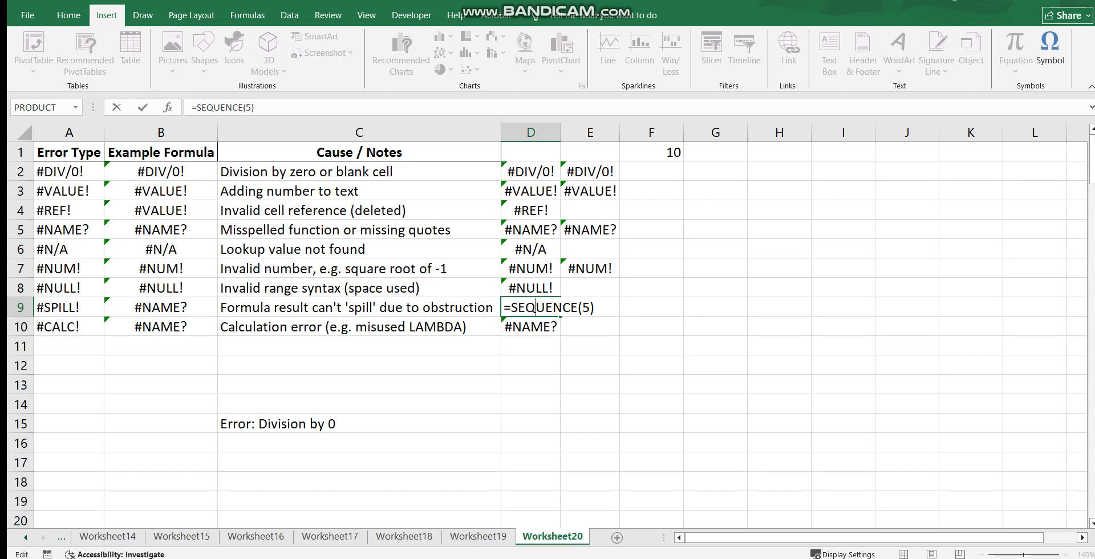
Examine the SEQUENCE formula in D9 and the LAMBDA formula in D10 for the #SPILL! and #CALC! examples
key(Return)
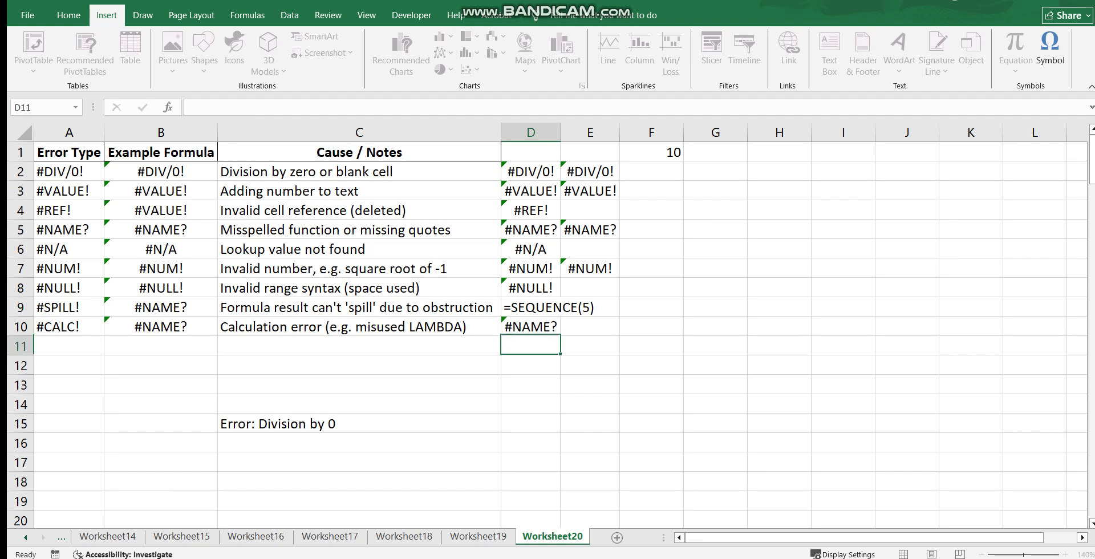
key(Return)
double_click(518, 327)
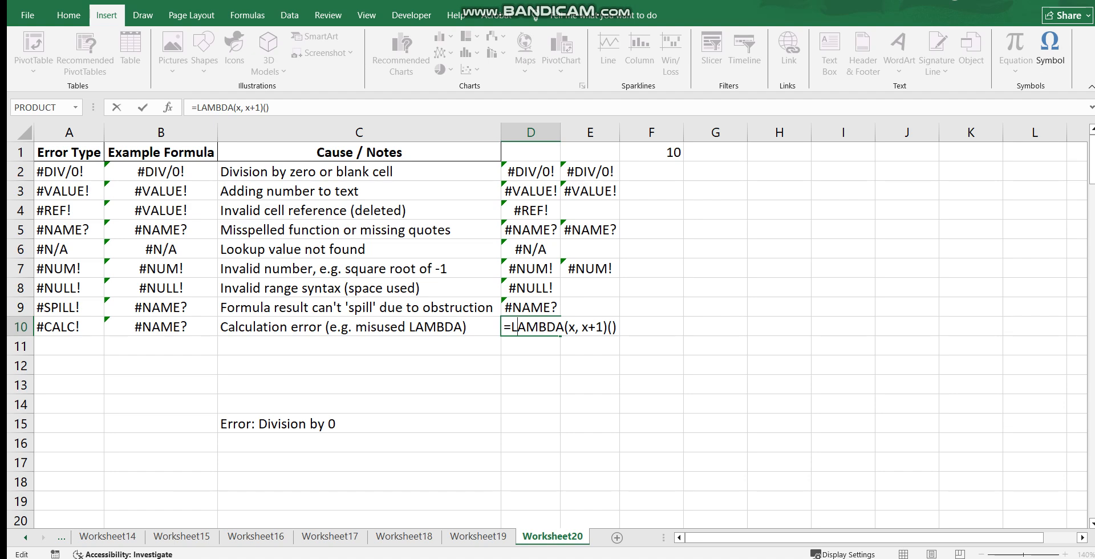
click(651, 327)
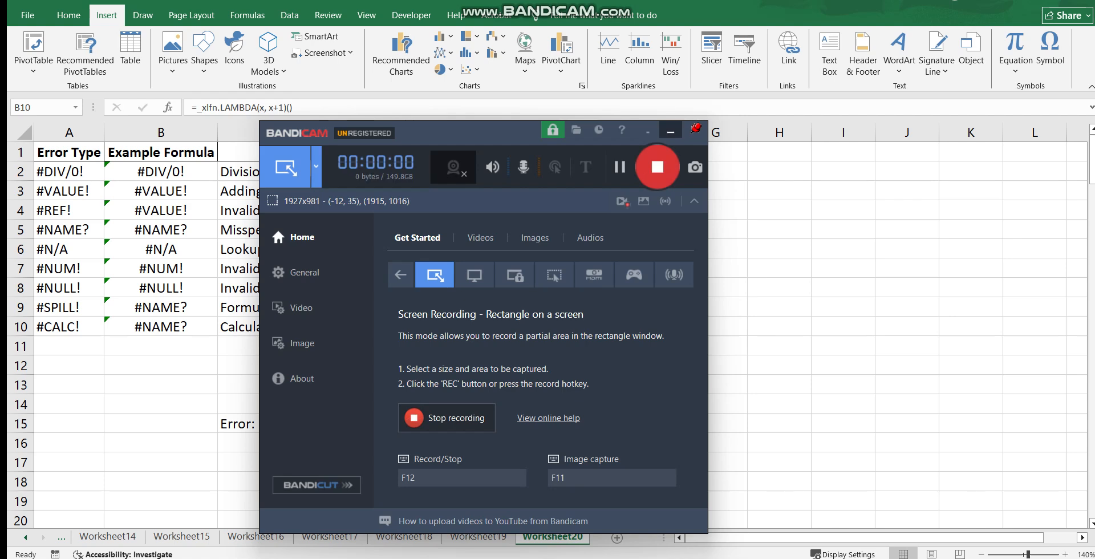
click(671, 130)
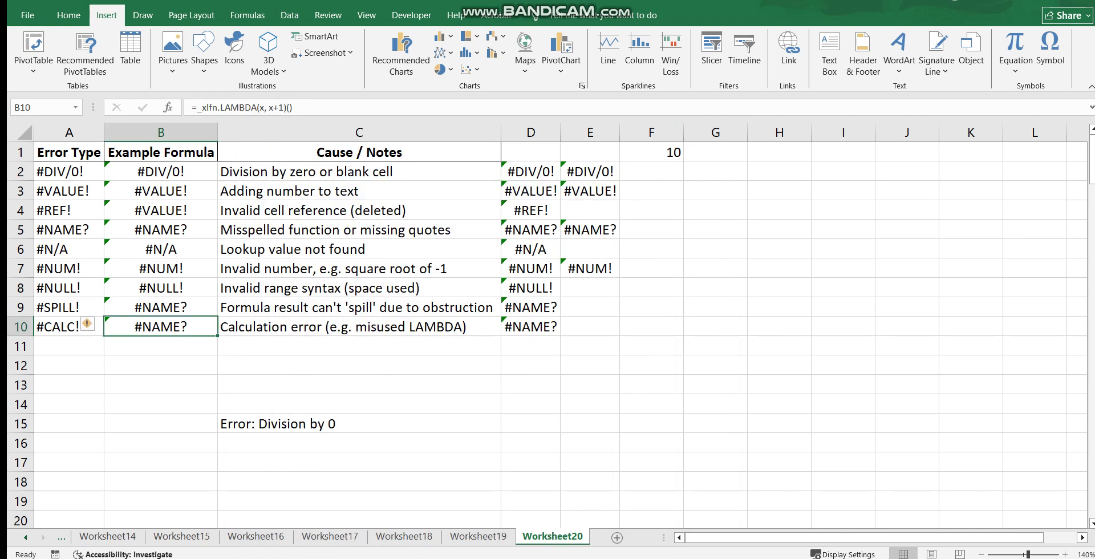
double_click(518, 327)
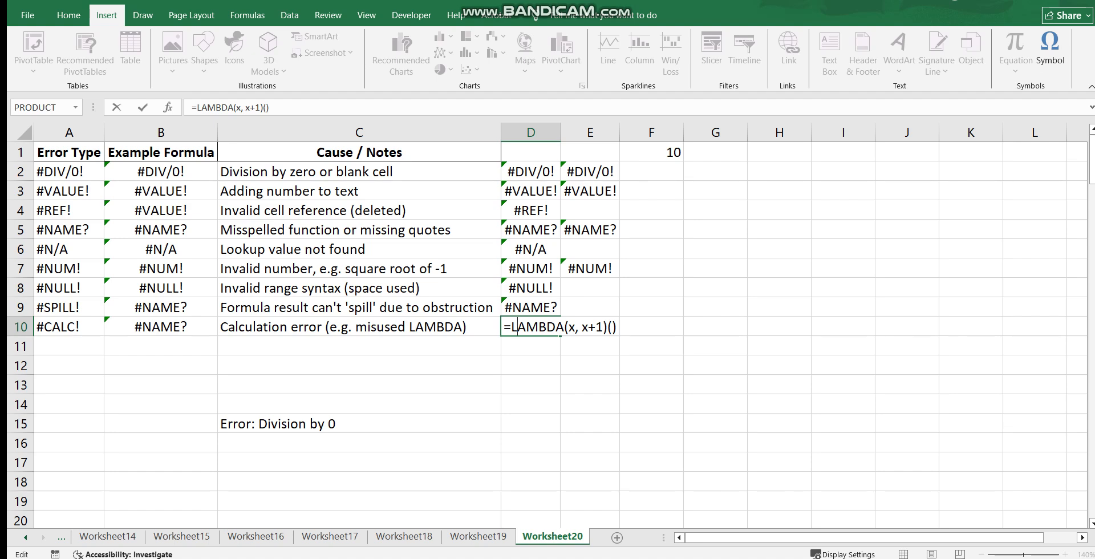
key(Return)
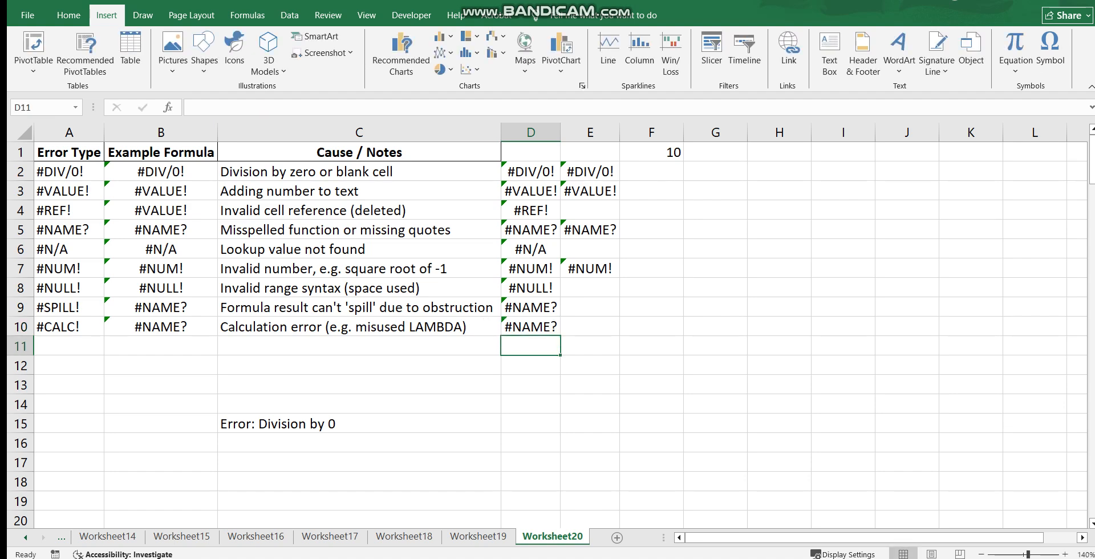
Fit column B to its contents and review the example formulas in cells B2 through B5, leaving them unchanged
double_click(217, 132)
double_click(184, 172)
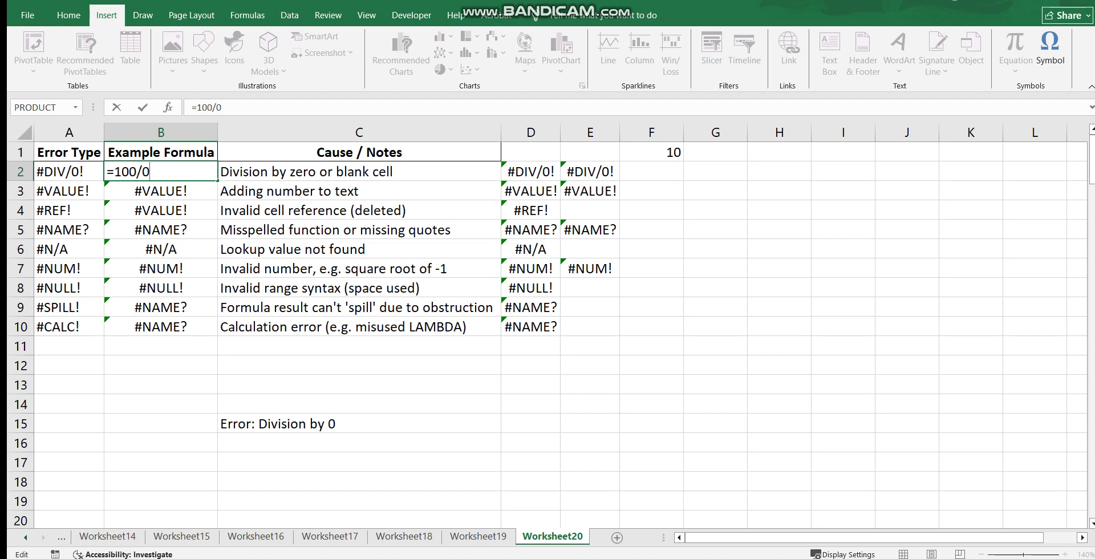
key(Return)
key(F2)
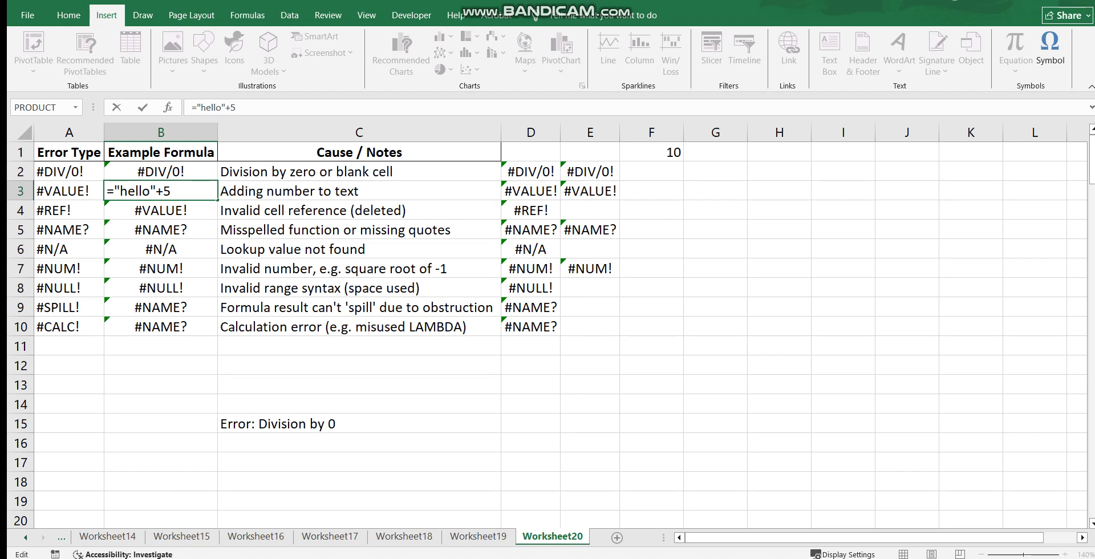
key(Return)
key(F2)
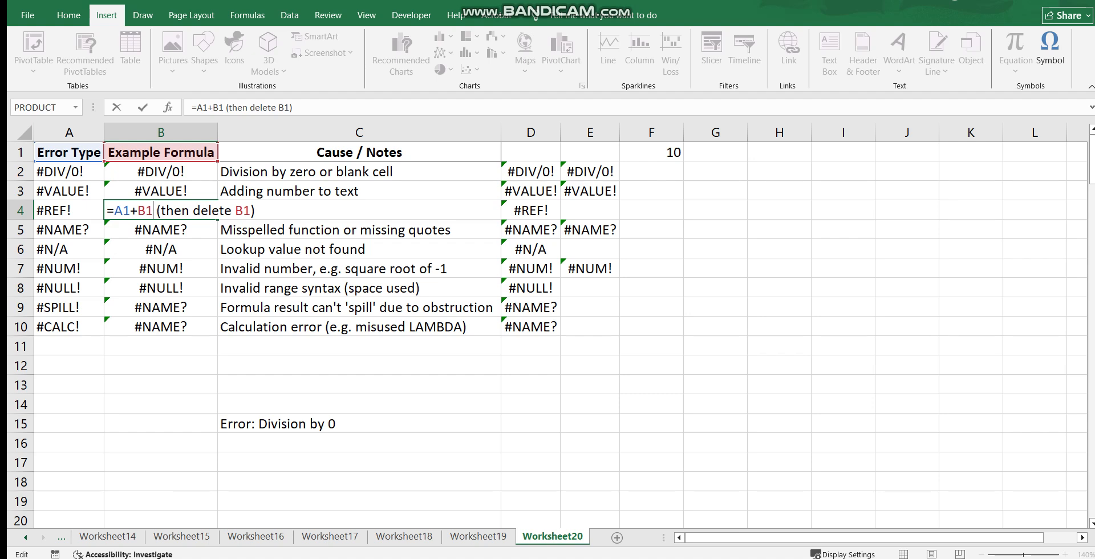
key(Return)
key(F2)
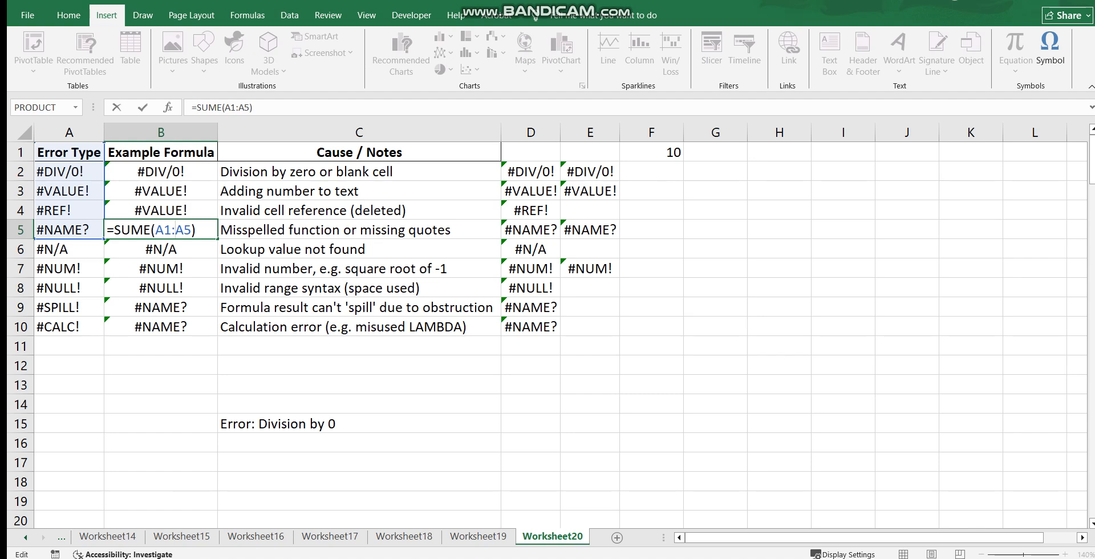
click(176, 250)
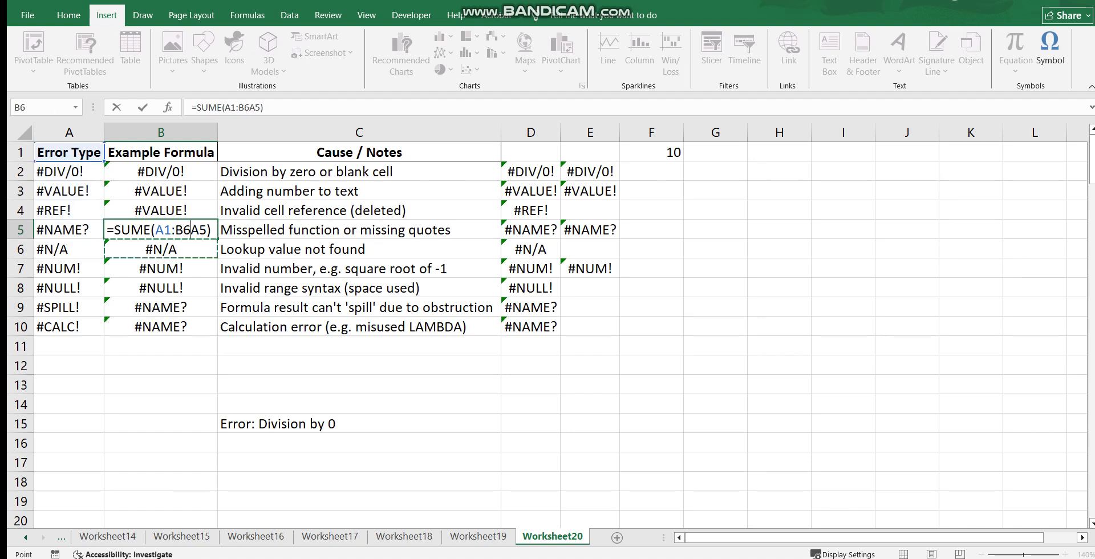
key(Escape)
Review the VLOOKUP, SQRT and SUM example formulas in cells B6, B7 and B8 without editing them
double_click(166, 249)
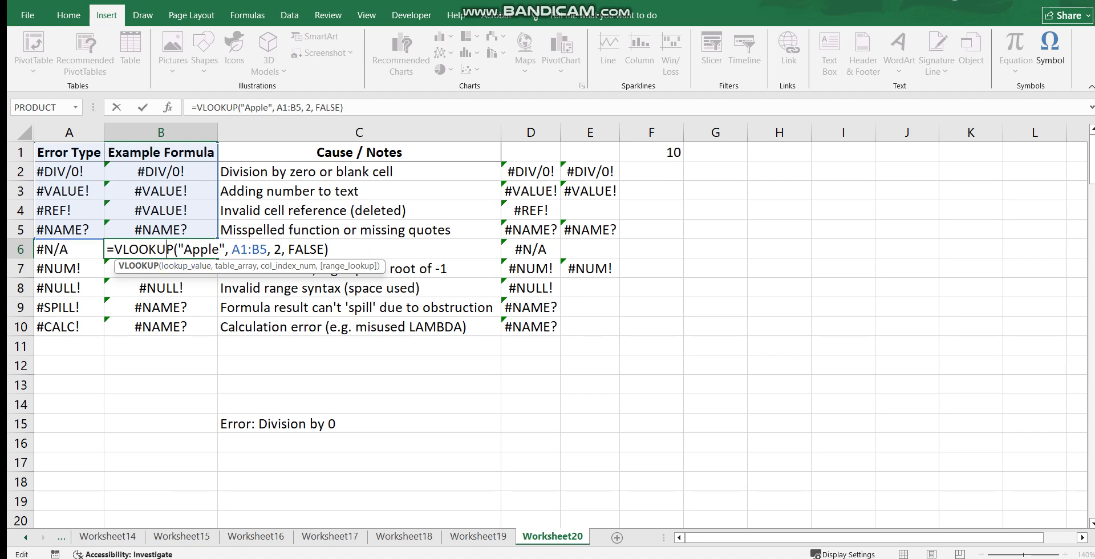
key(Escape)
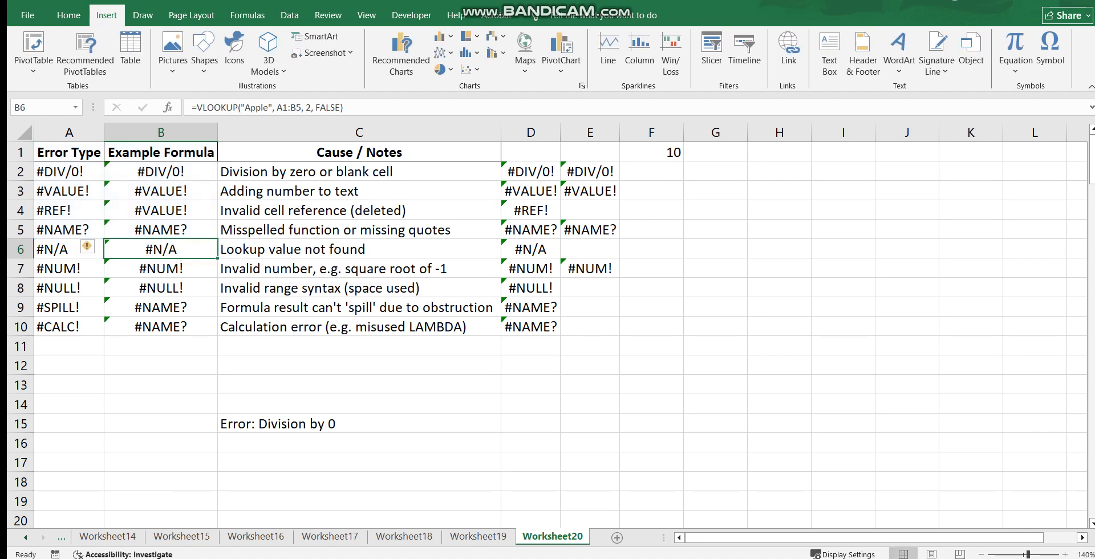
double_click(163, 268)
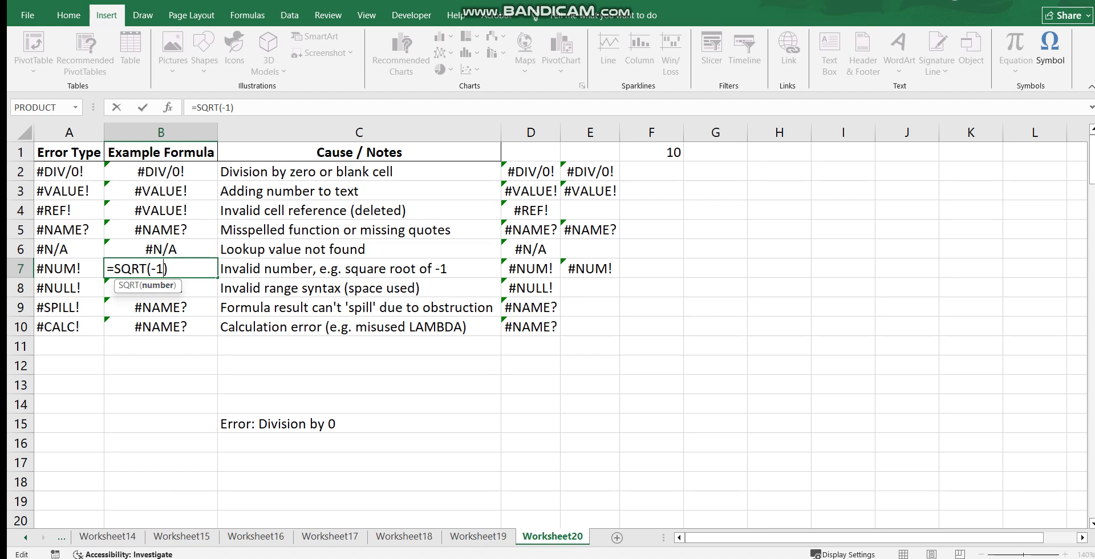
key(Escape)
double_click(157, 288)
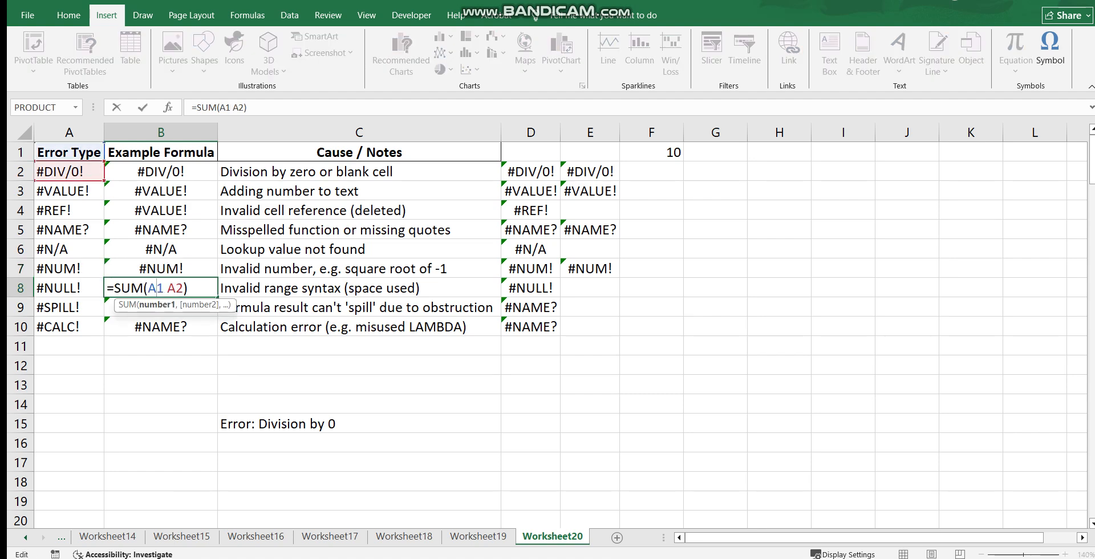
key(Escape)
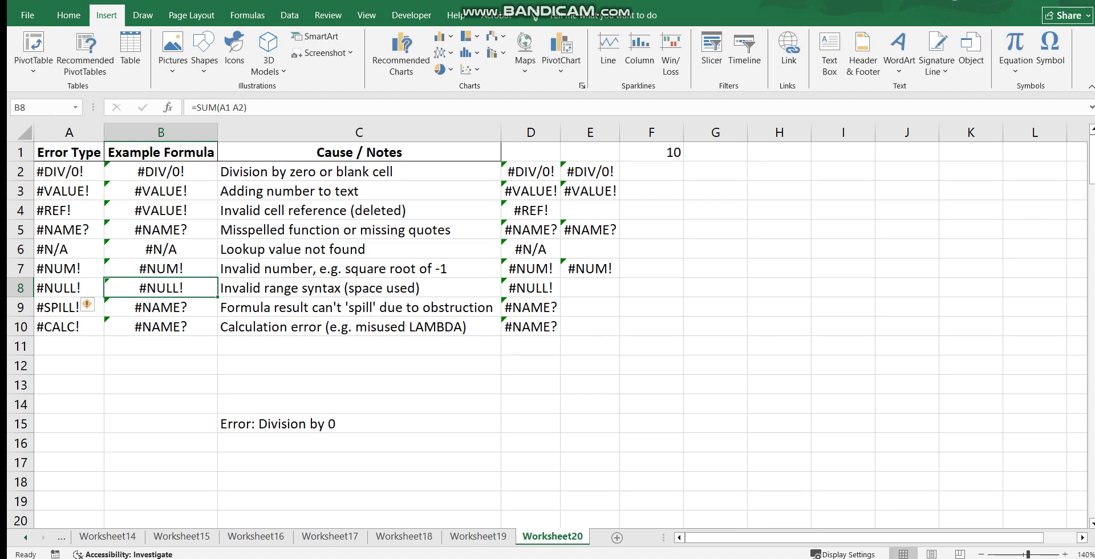
Review the SEQUENCE example formula in cell B9 and the LAMBDA example formula in cell B10 without editing them
double_click(157, 307)
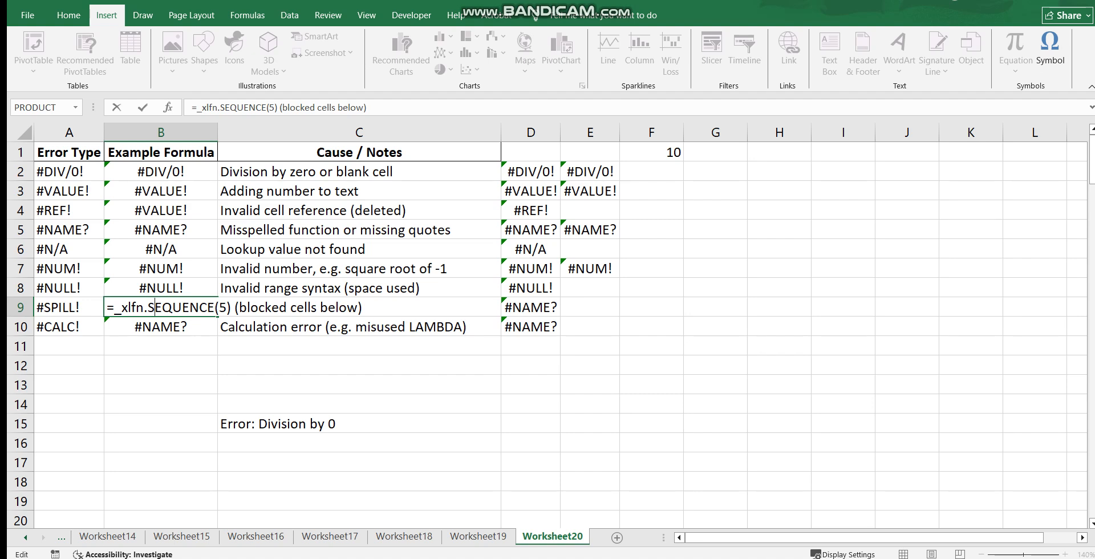
key(Escape)
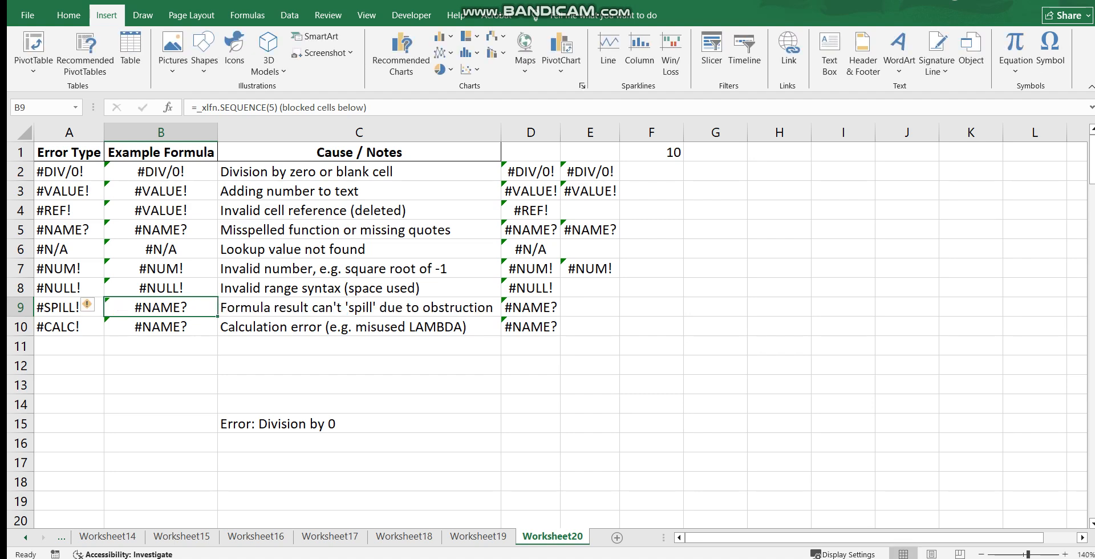
double_click(163, 327)
key(Escape)
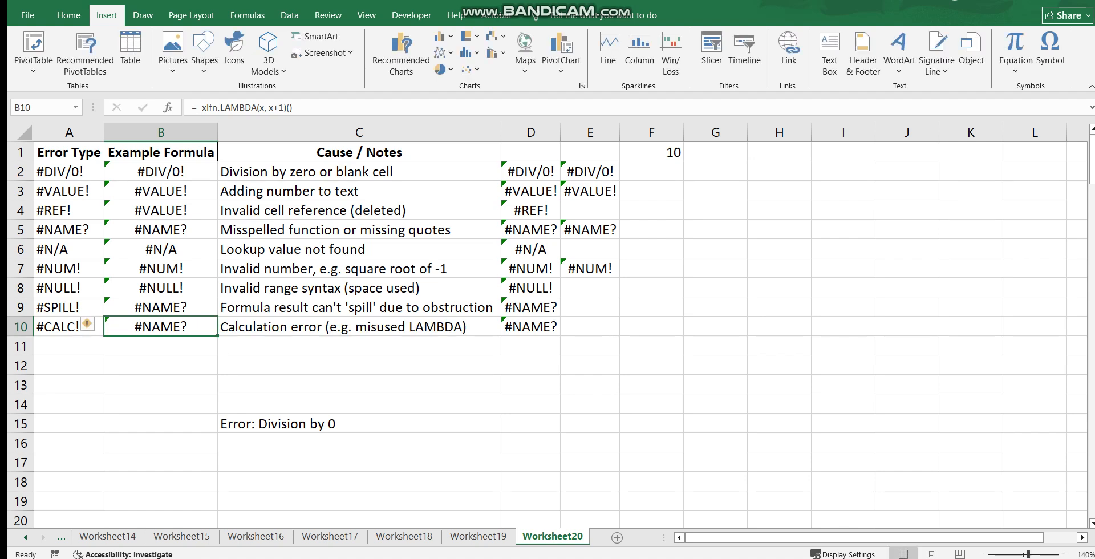
double_click(163, 327)
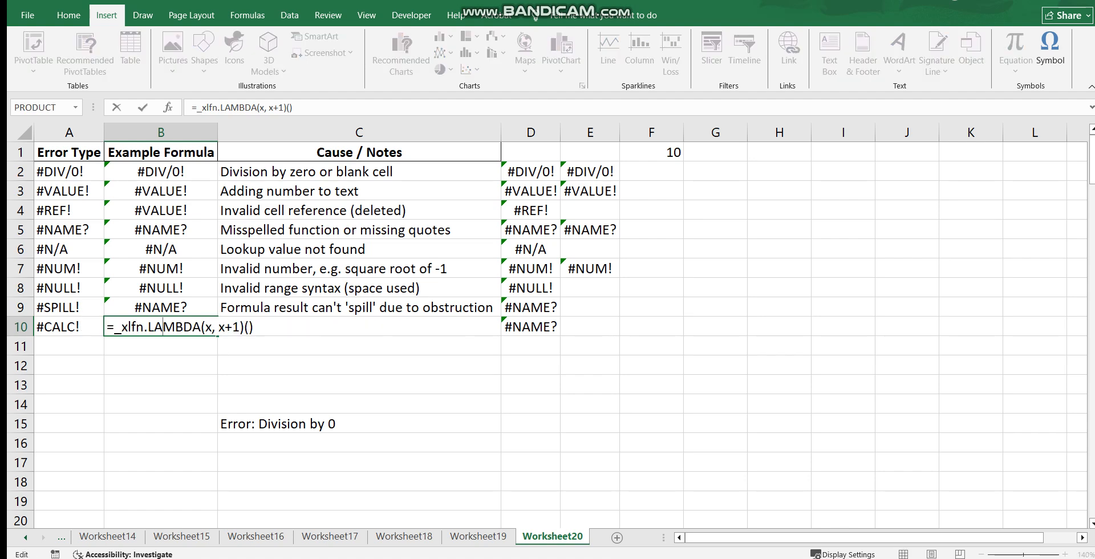
key(Escape)
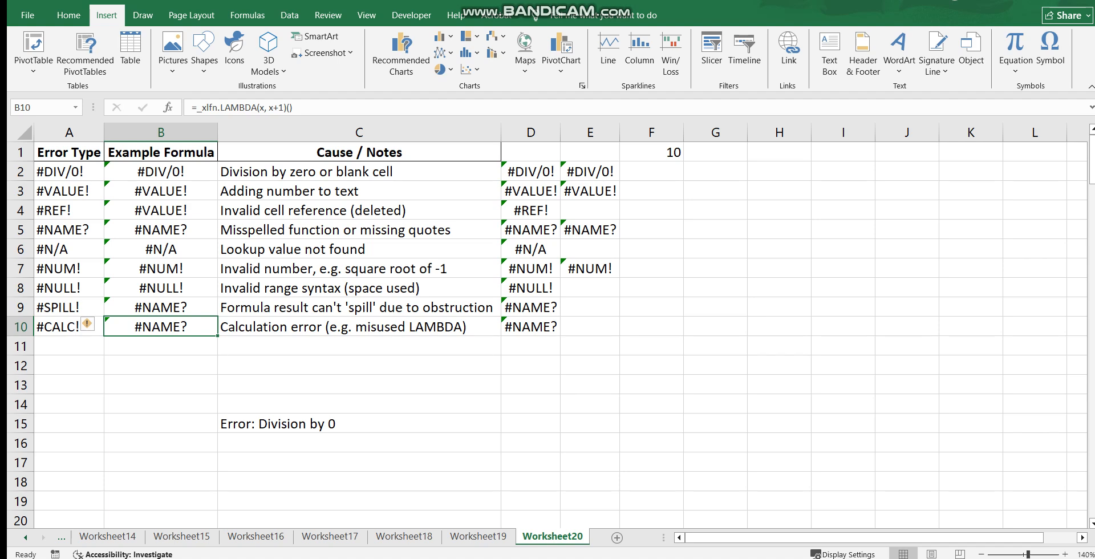
Examine the IFERROR formula in cell C15, highlighting its value_if_error text argument, and leave the formula as it is
double_click(306, 424)
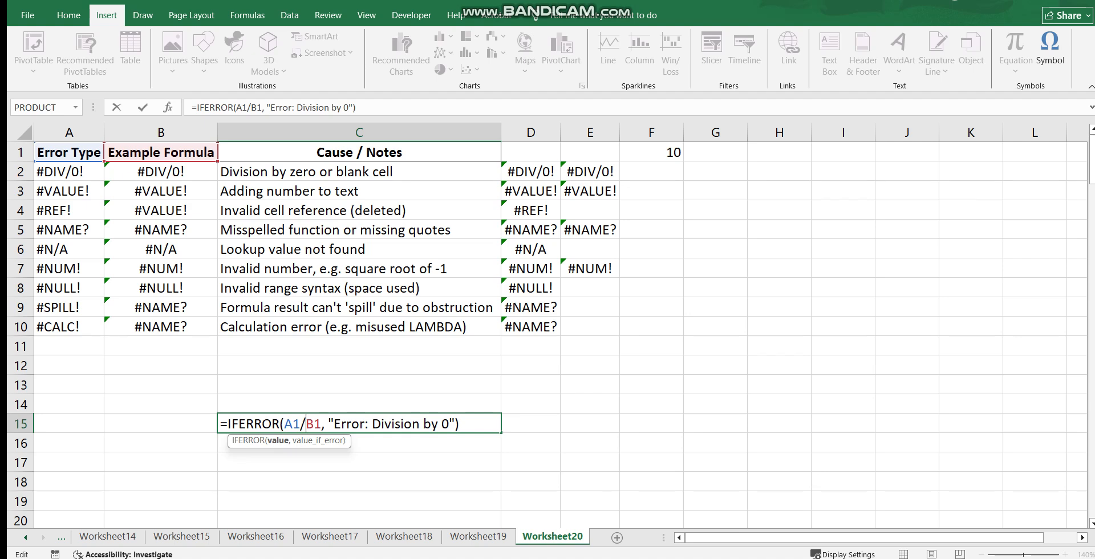
drag(328, 424, 455, 424)
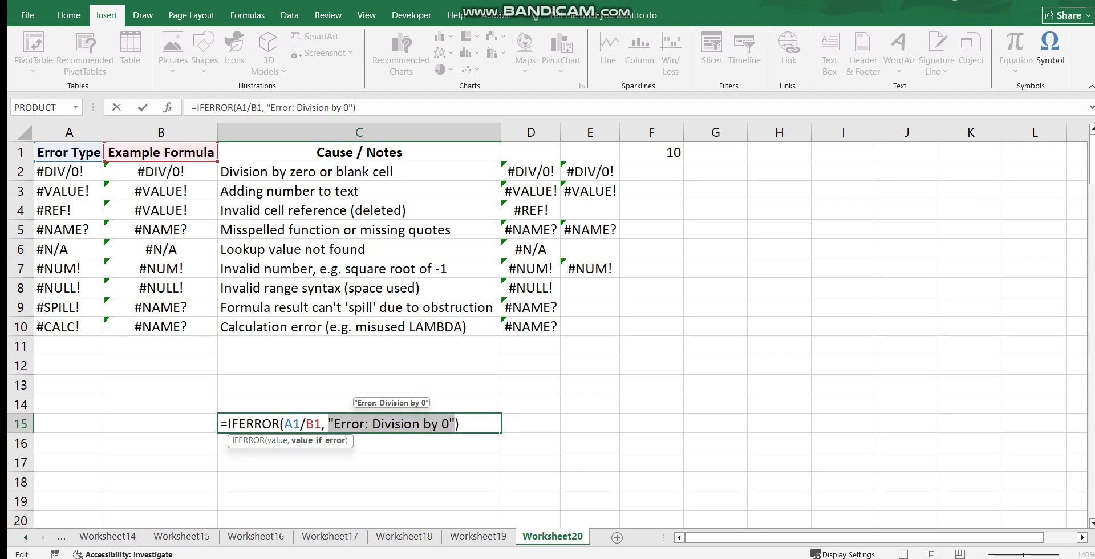
key(Return)
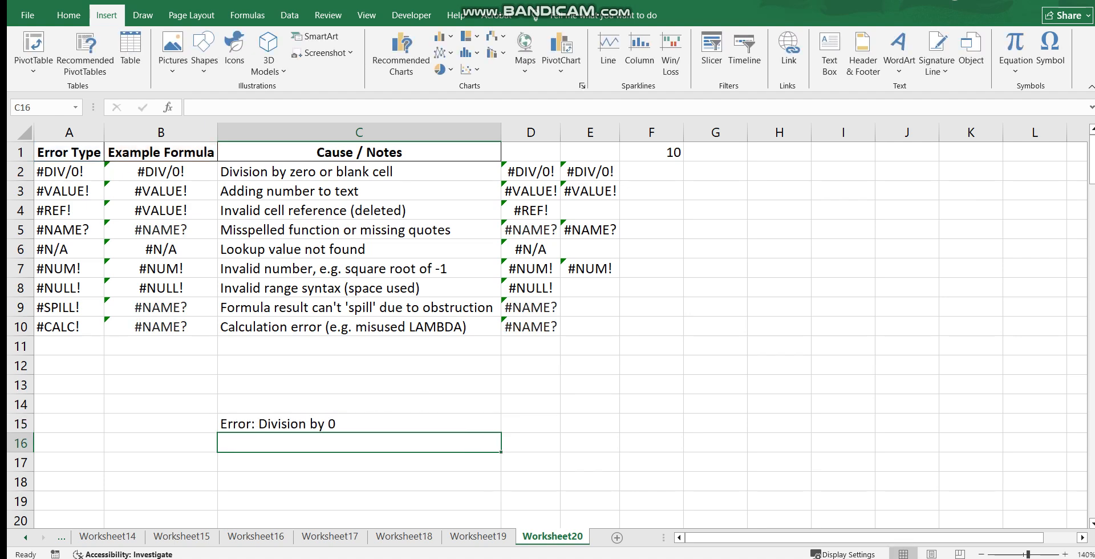